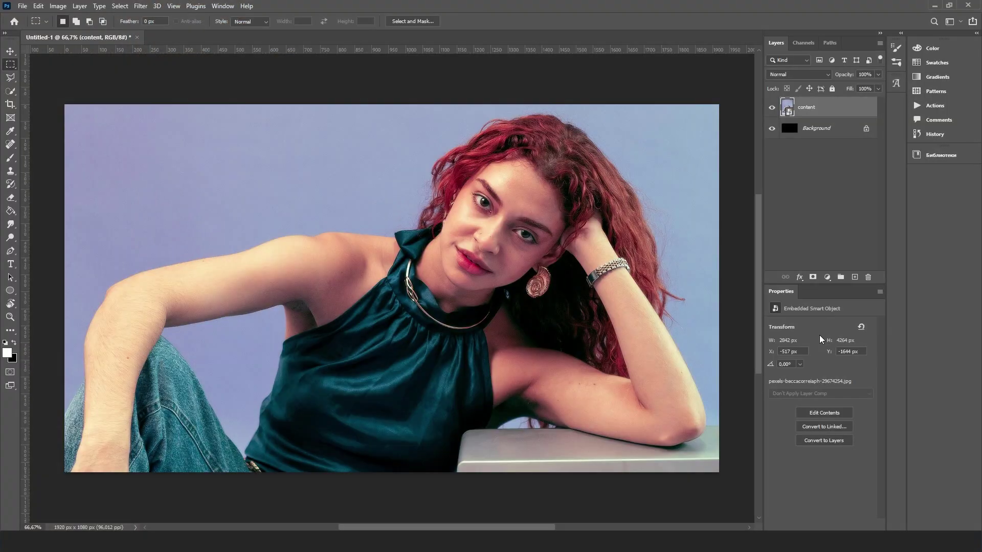
Select the woman in the content layer with Select > Subject and switch to the Lasso tool
left_click(121, 7)
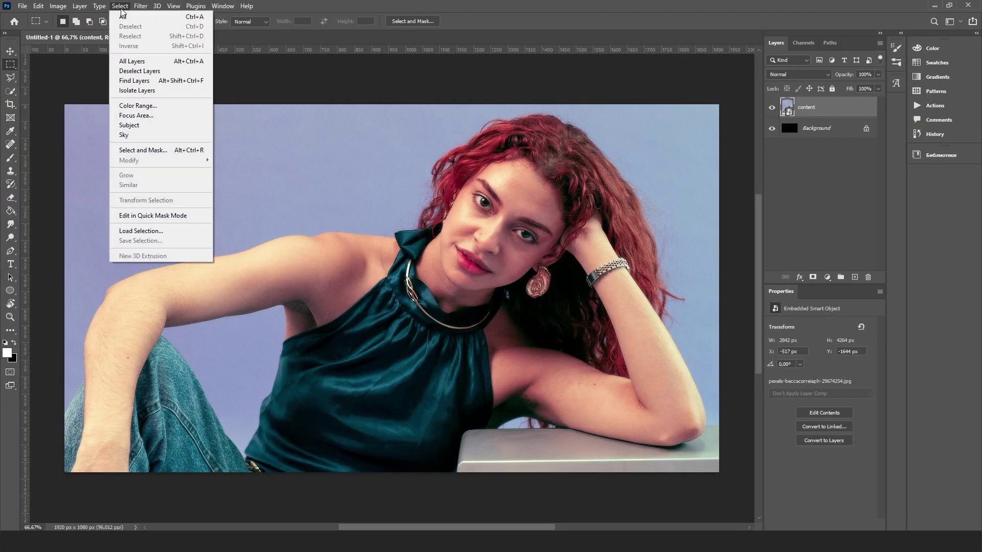
left_click(127, 126)
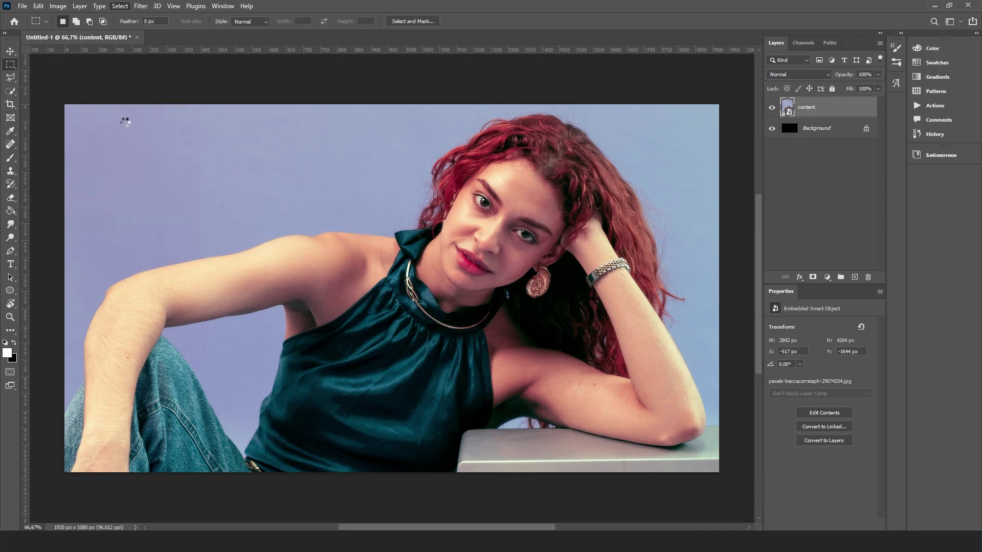
left_click(11, 79)
Touch up the woman's selection with the Lasso, adding the lower table area
key("alt")
scroll(75, 426, "up", 3)
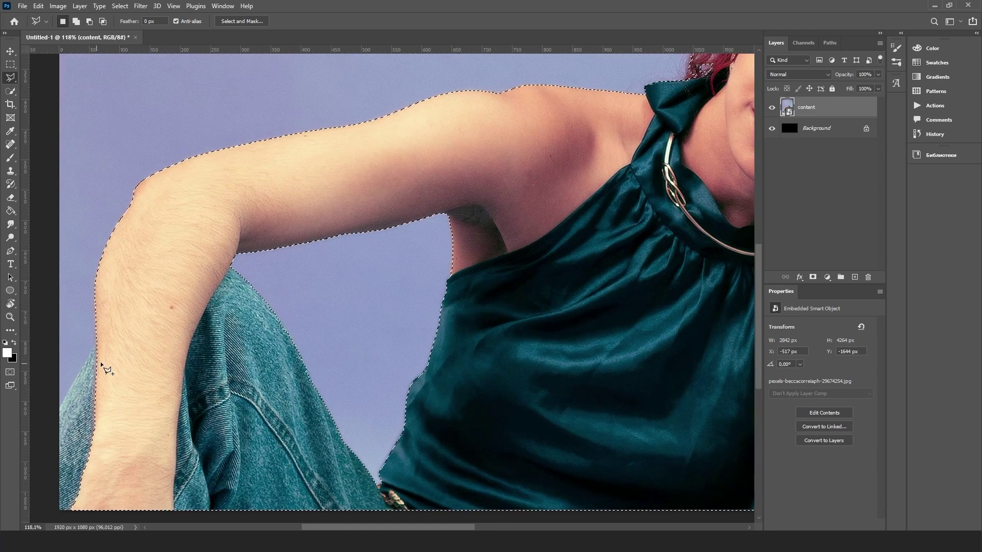
scroll(136, 511, "right", 8)
mouse_move(223, 497)
left_mouse_down()
mouse_move(465, 516)
mouse_move(698, 431)
mouse_move(242, 439)
left_mouse_up()
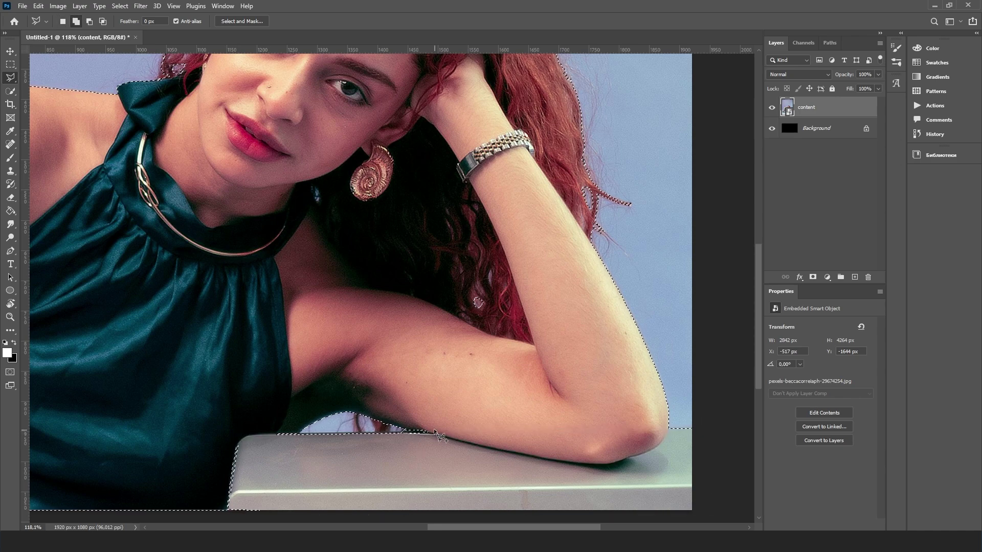
scroll(360, 419, "up", 5)
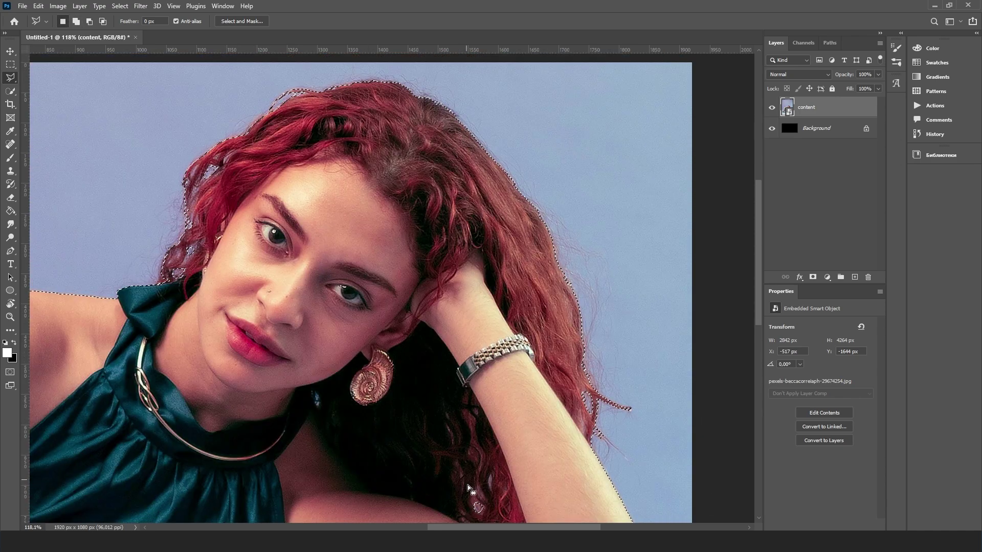
left_click_drag(465, 507, 744, 507)
scroll(501, 363, "down", 2)
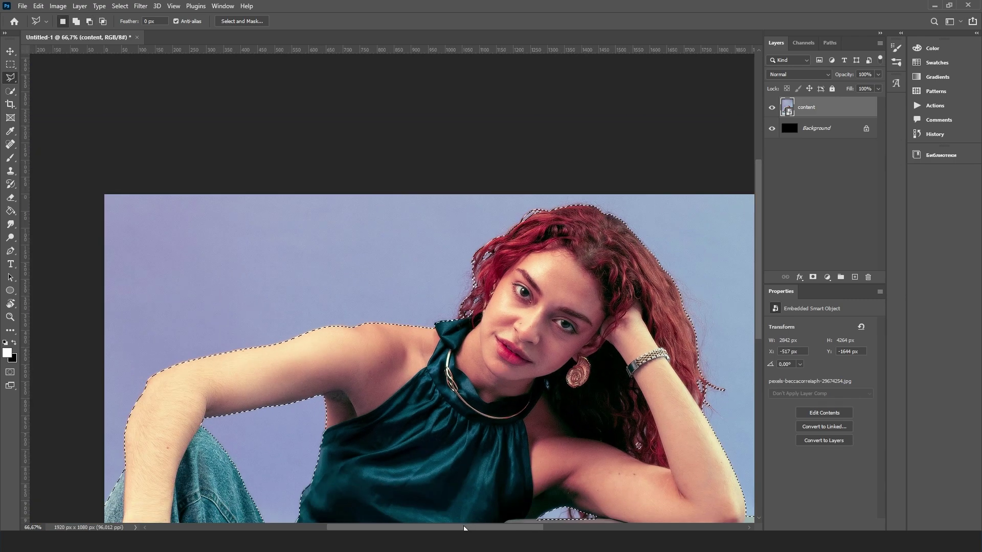
scroll(448, 386, "down", 2)
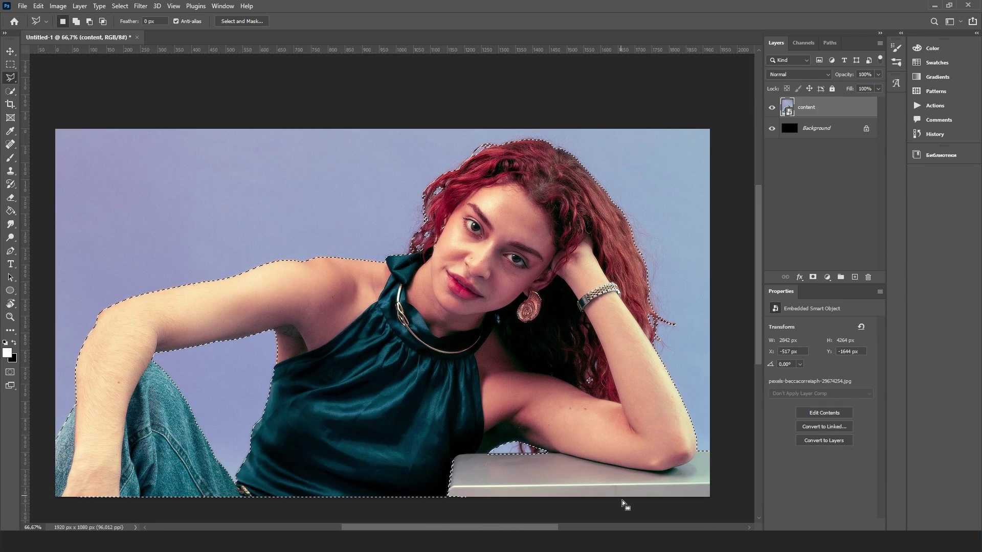
Feather the selection edge by 0.8 px in Select and Mask
left_click(119, 7)
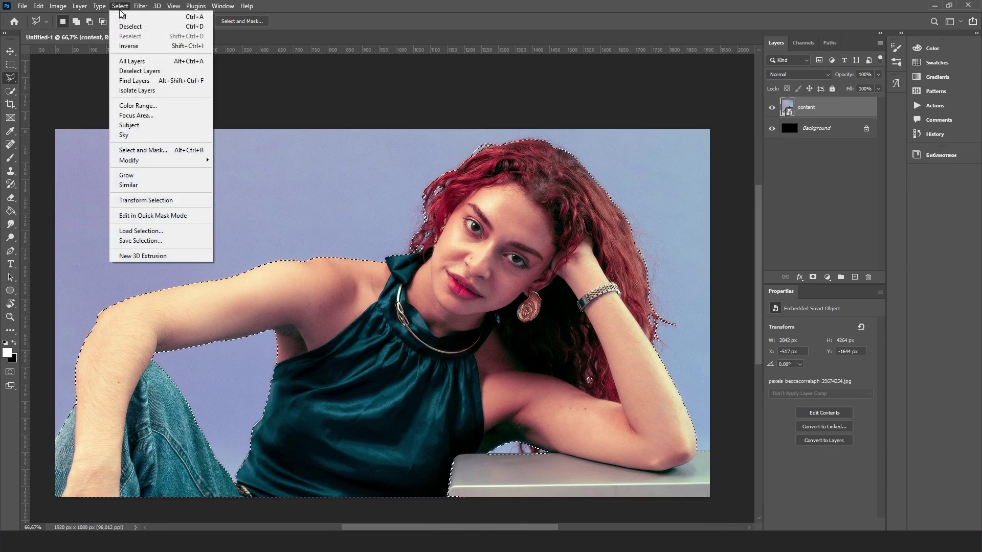
left_click(145, 152)
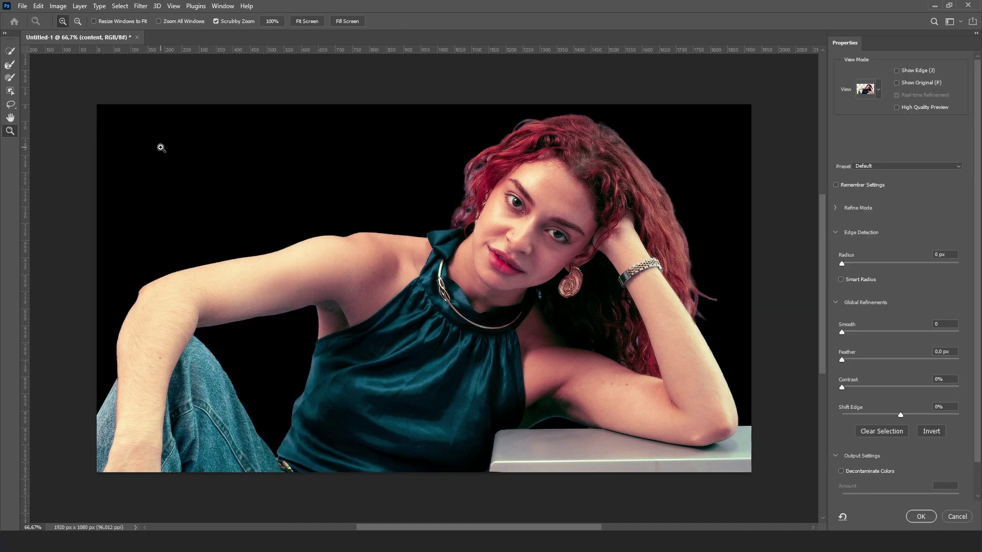
left_click_drag(844, 360, 847, 360)
left_click(919, 517)
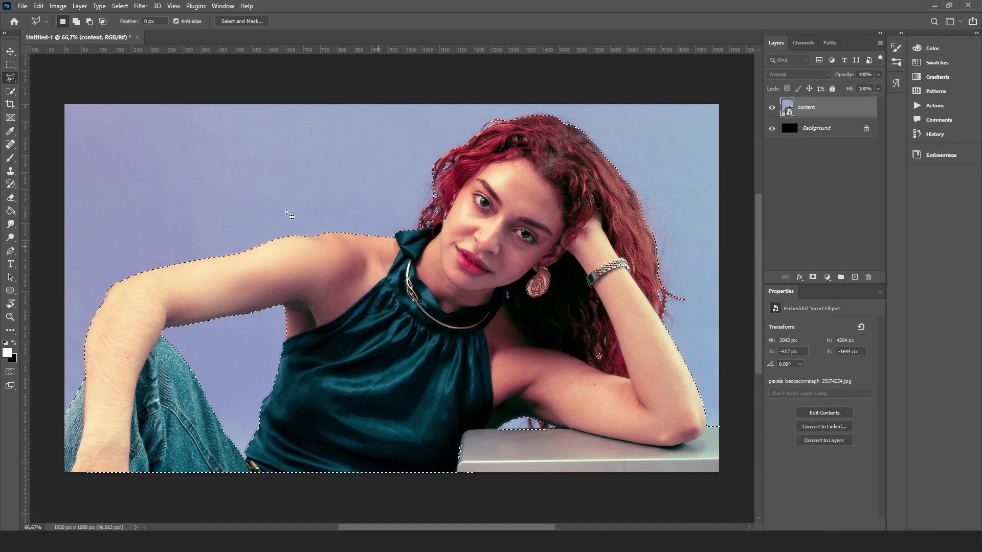
left_click(11, 65)
Copy the selected woman to a new layer with Layer Via Copy and hide the content layer
right_click(390, 314)
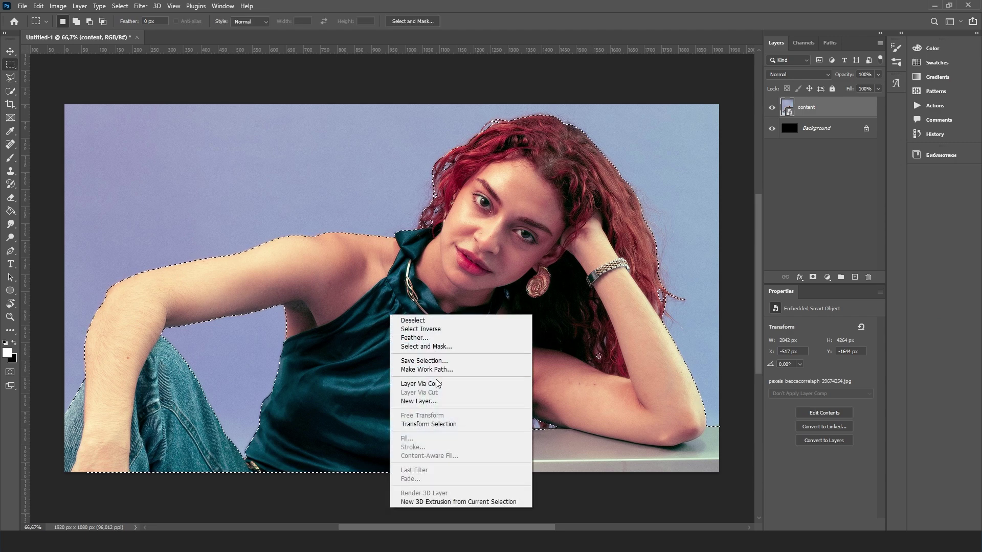
left_click(437, 382)
left_click(773, 130)
Add a #9198ad grey-blue Solid Color fill layer beneath Layer 1
left_click(827, 276)
left_click(839, 286)
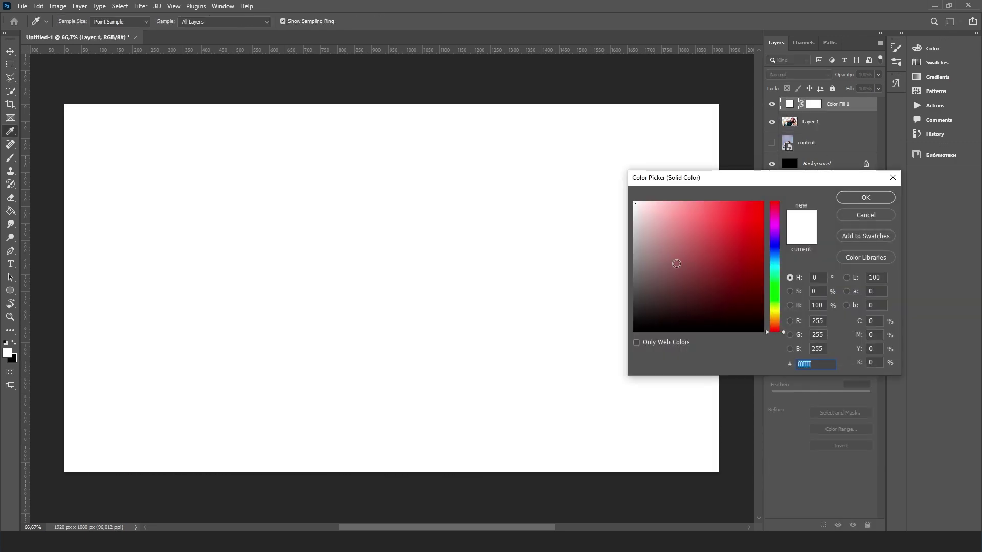
left_click_drag(779, 265, 654, 244)
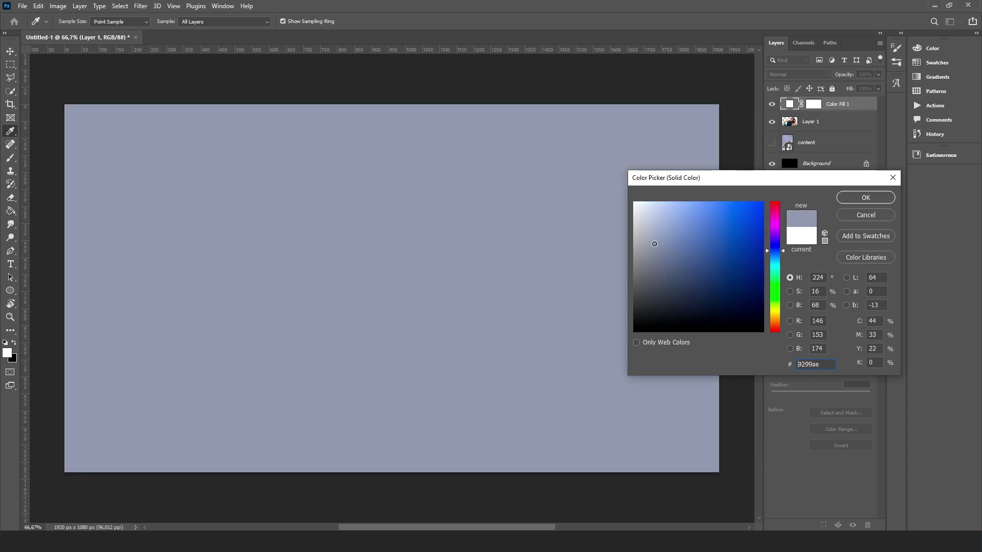
left_click(849, 197)
left_click_drag(837, 110, 832, 130)
left_click(812, 112)
right_click(815, 113)
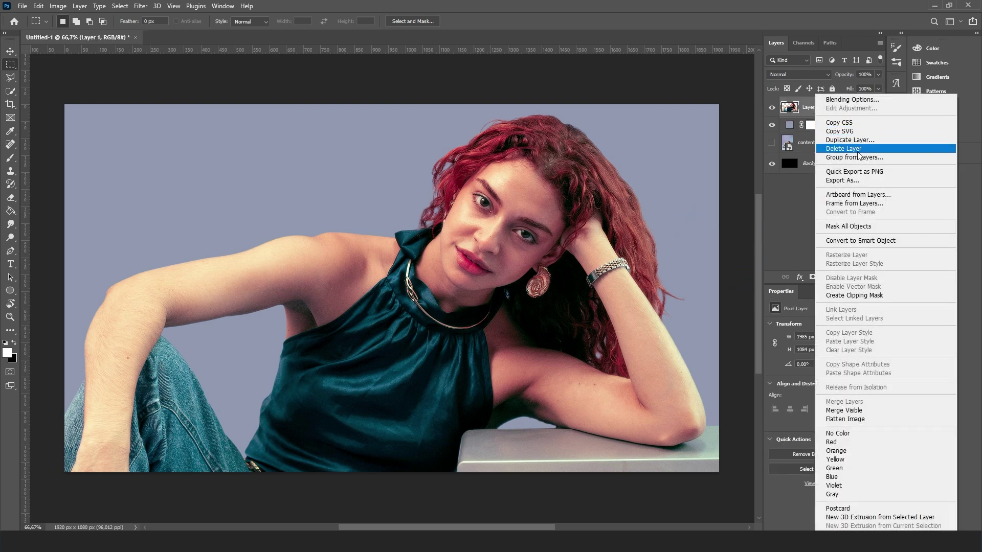
Convert Layer 1 to a smart object, duplicate it and hide Layer 1 copy
left_click(872, 240)
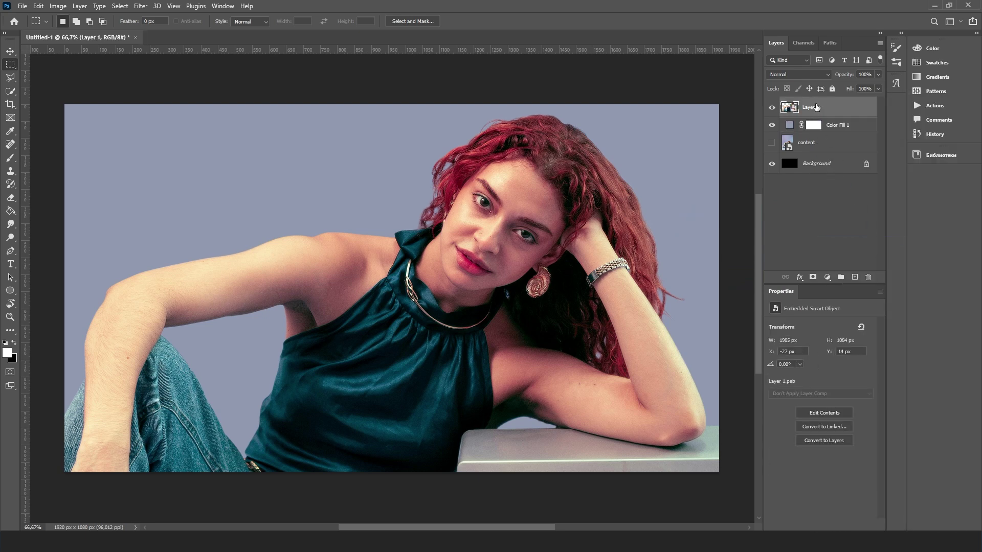
key("ctrl+j")
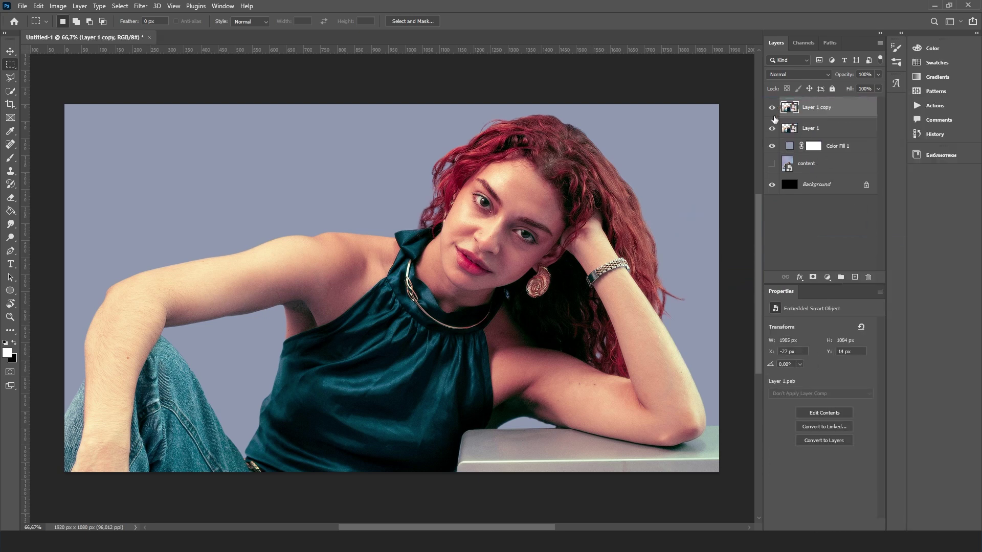
left_click(773, 108)
Give Layer 1 a white Color Overlay layer style, making a white silhouette
right_click(805, 130)
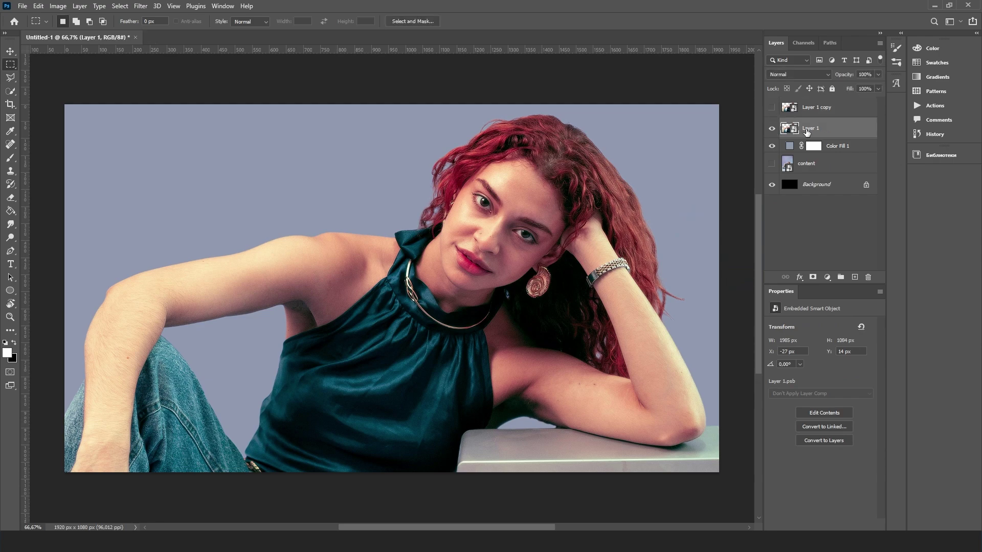
left_click(829, 81)
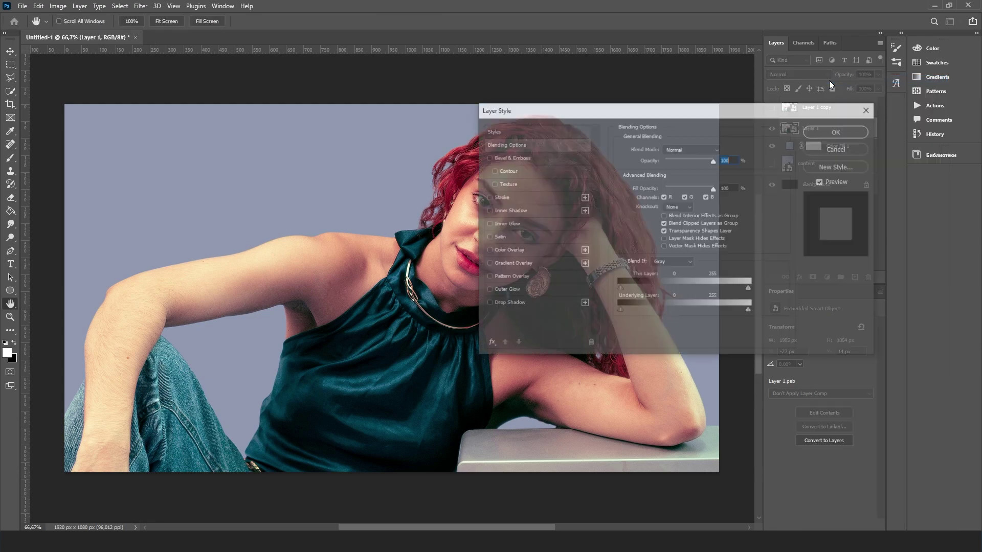
left_click(522, 250)
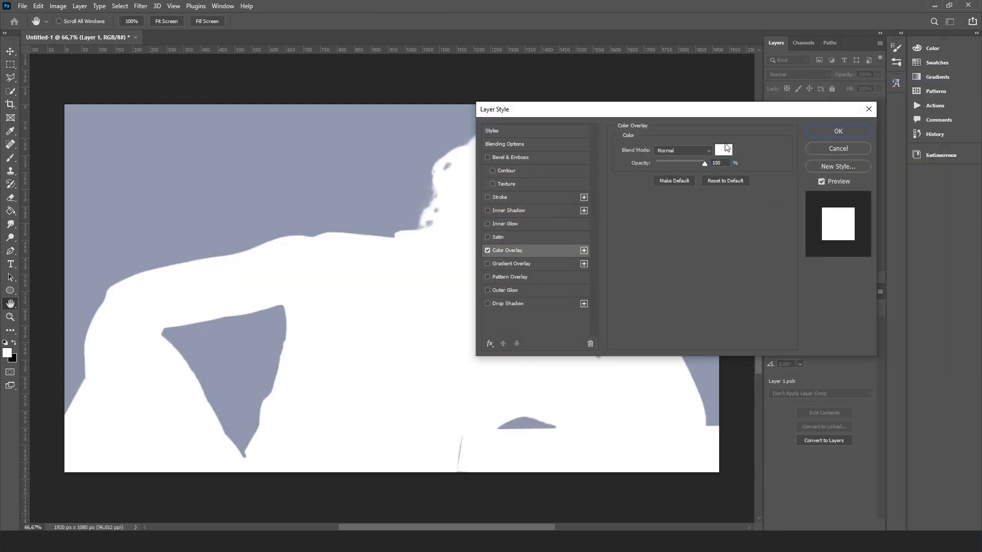
left_click(823, 131)
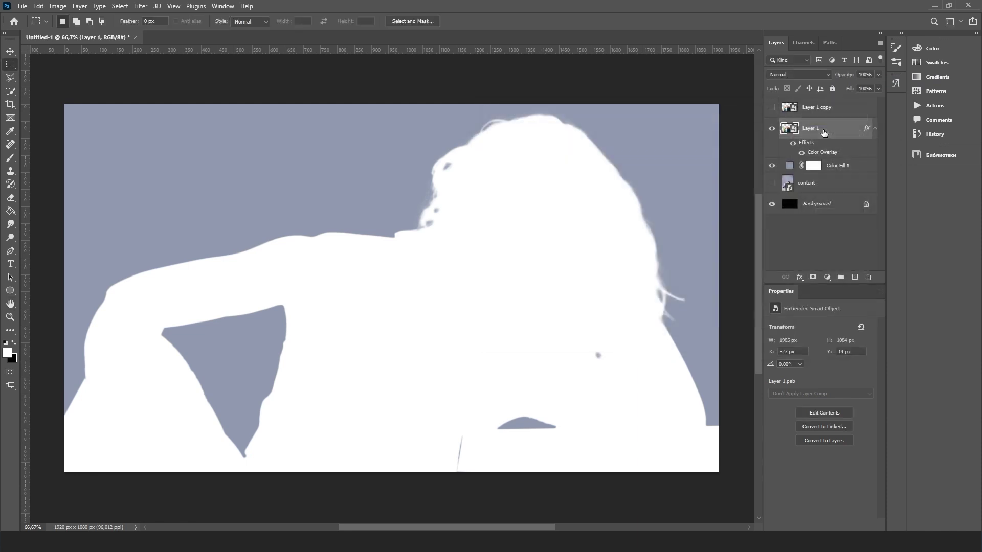
left_click(140, 6)
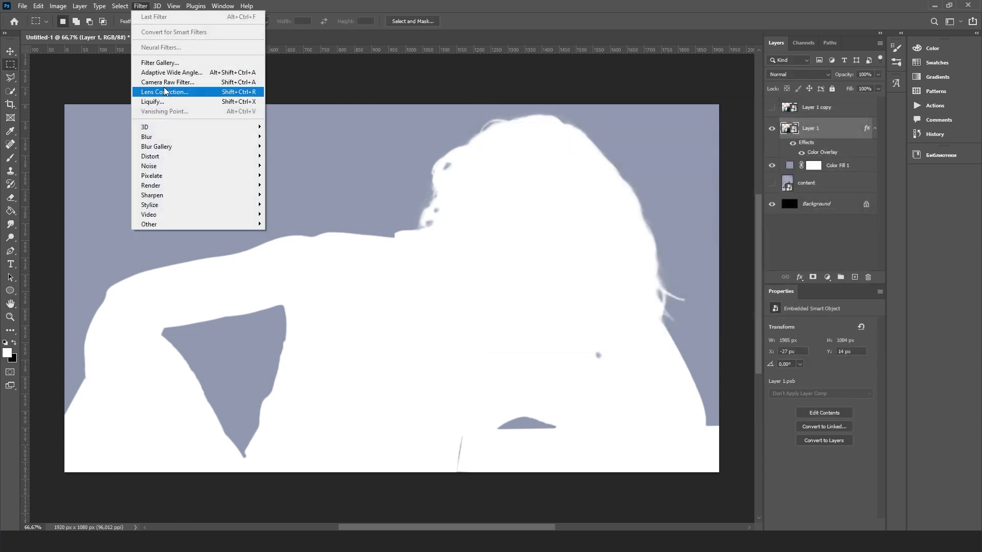
Apply Motion Blur to the white silhouette with angle -20° and distance 187 px
mouse_move(168, 143)
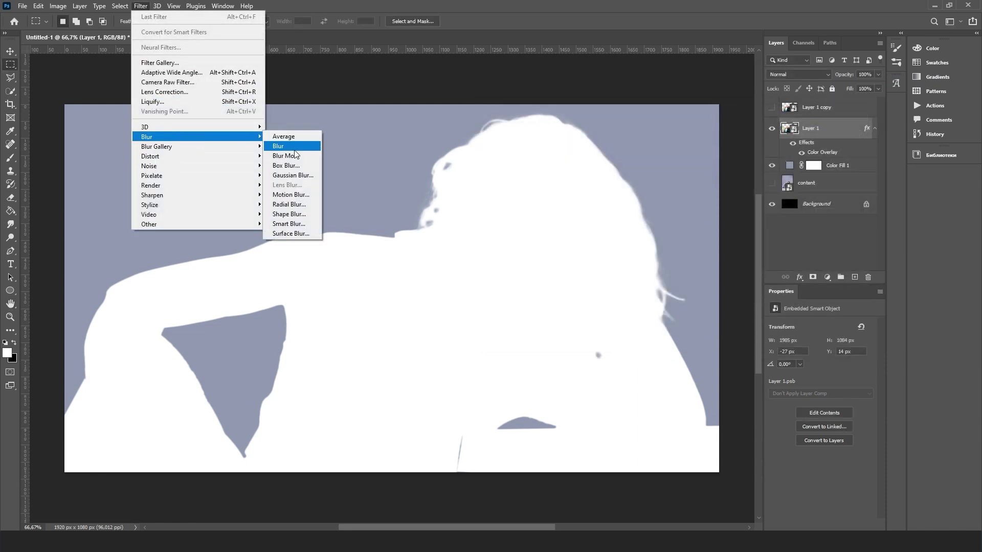
left_click(301, 197)
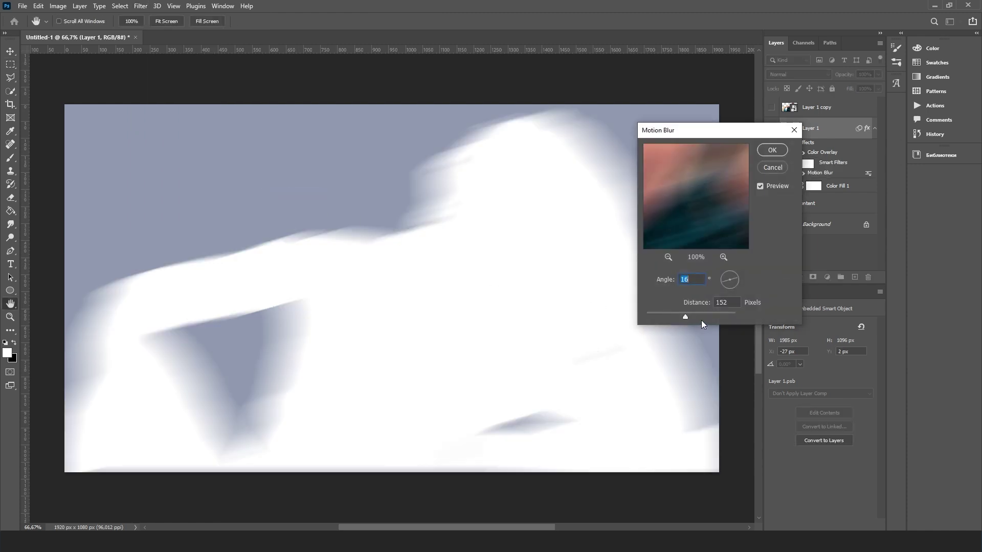
left_click_drag(723, 278, 724, 278)
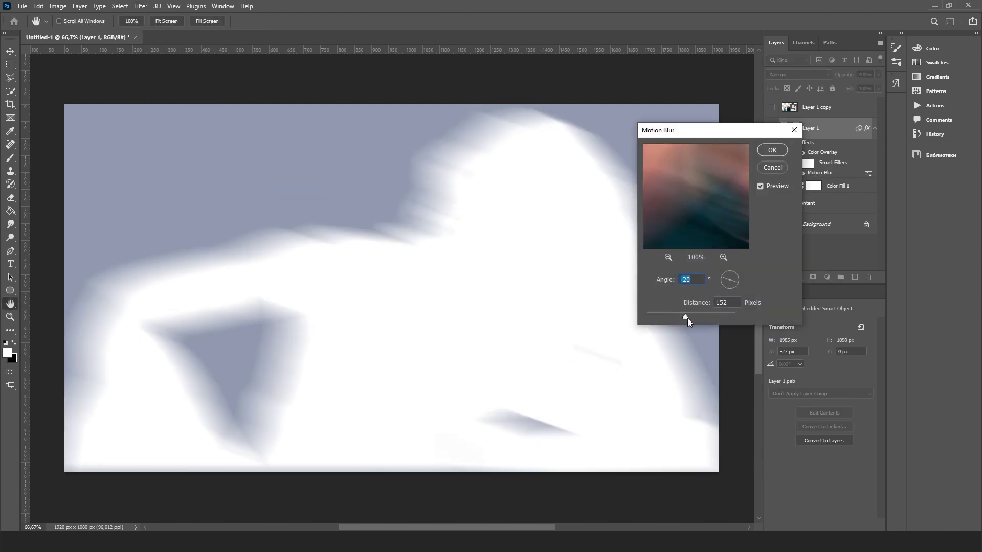
left_click_drag(693, 317, 690, 316)
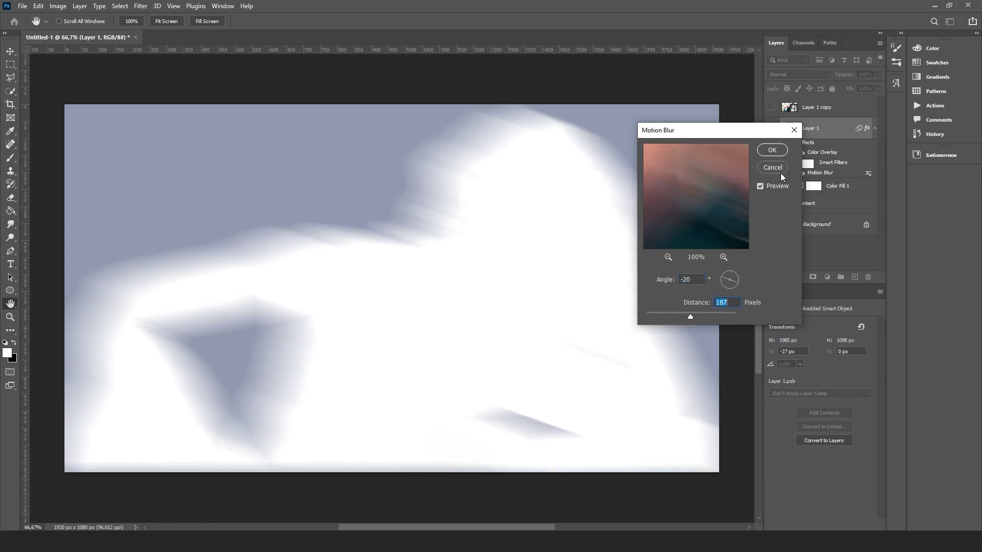
left_click(772, 150)
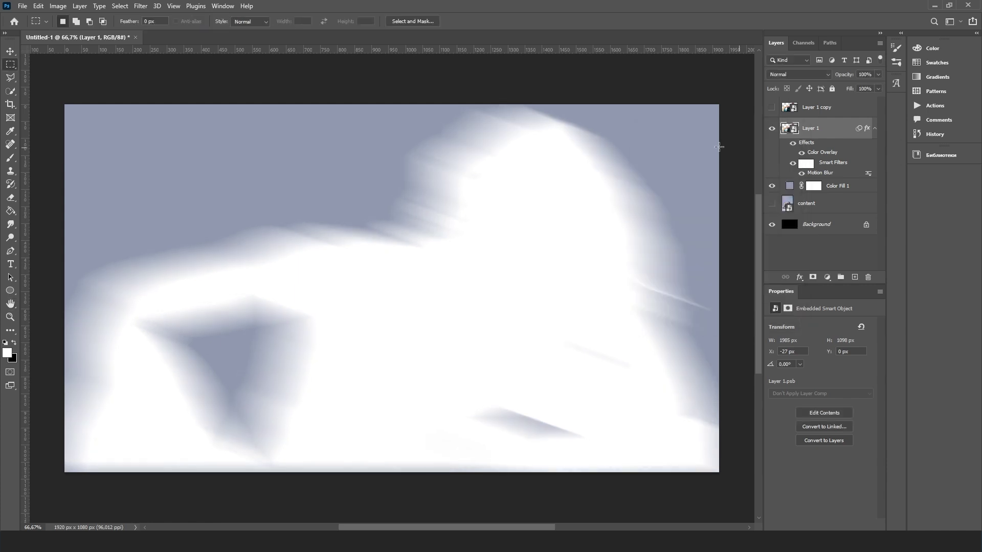
Soften the glow with a 0.7 px Gaussian Blur
left_click(137, 6)
mouse_move(168, 139)
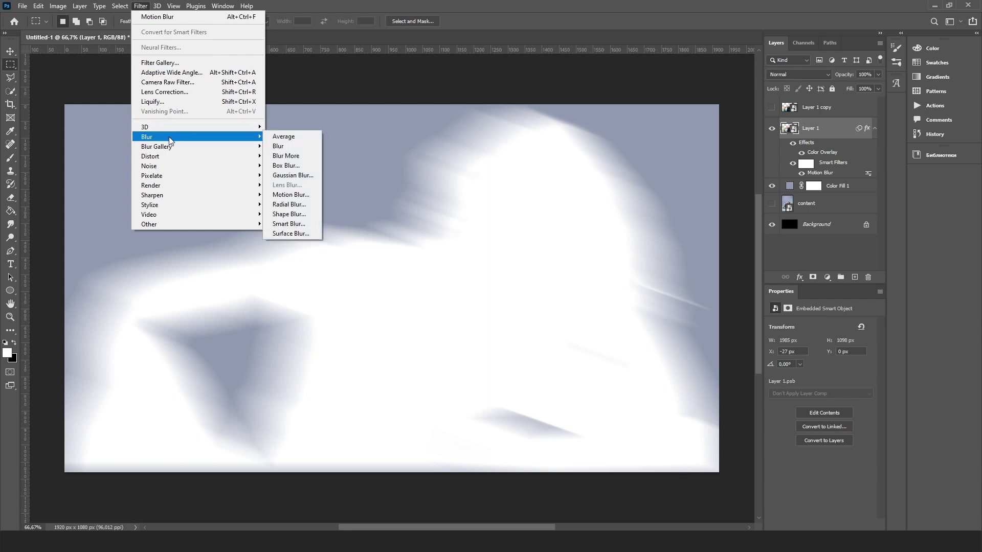
left_click(293, 175)
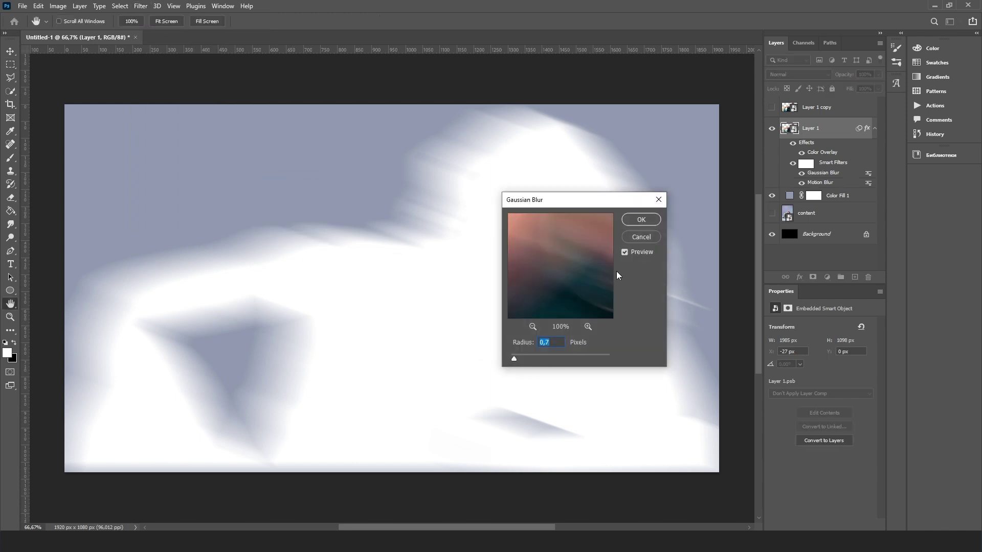
left_click(635, 223)
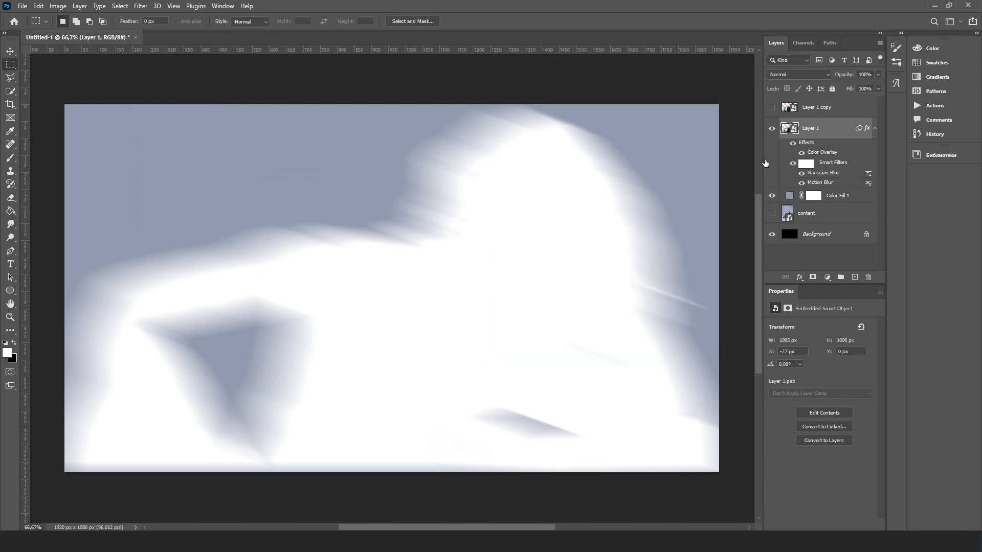
Show Layer 1 copy above the glow and duplicate it as Layer 1 copy 2
left_click(817, 109)
left_click(774, 111)
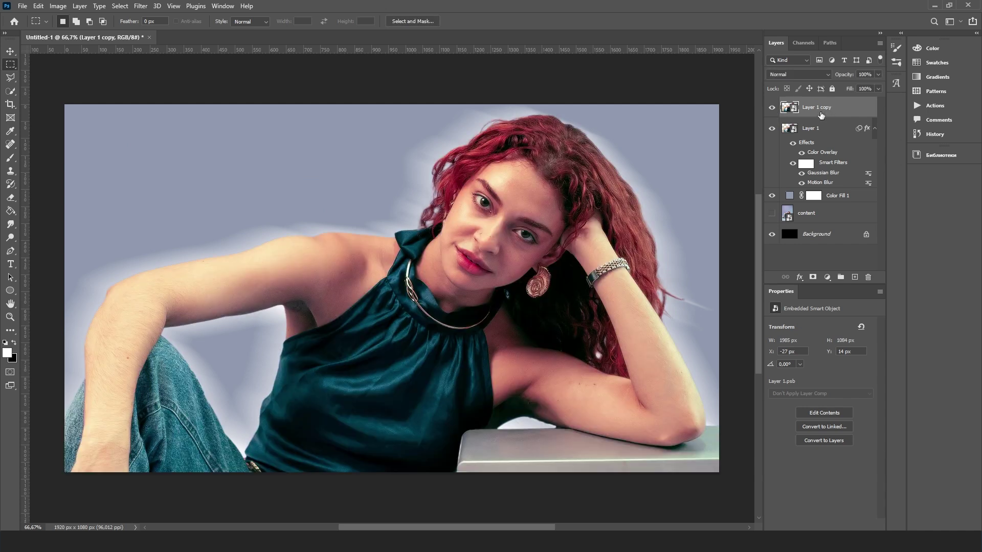
key("ctrl+j")
left_click(810, 134)
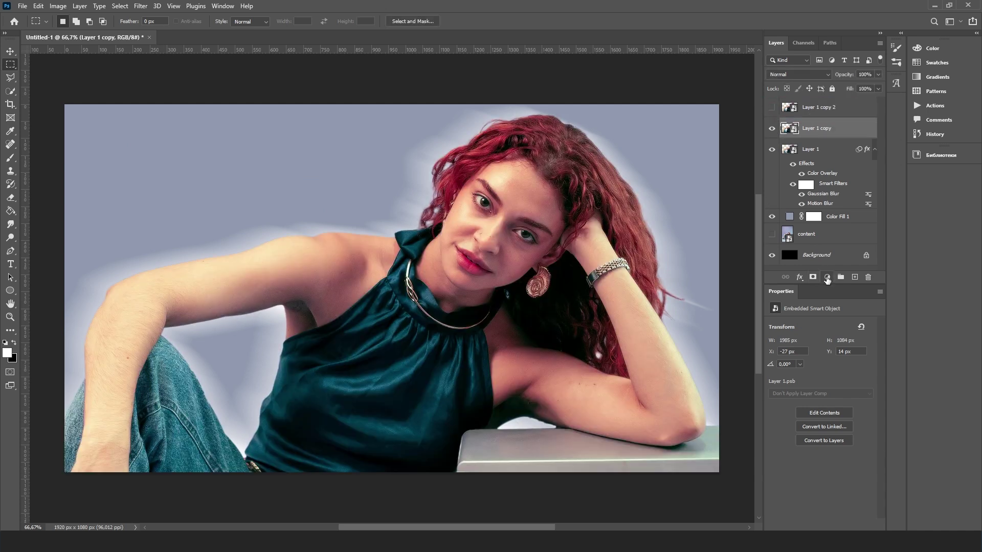
left_click(828, 277)
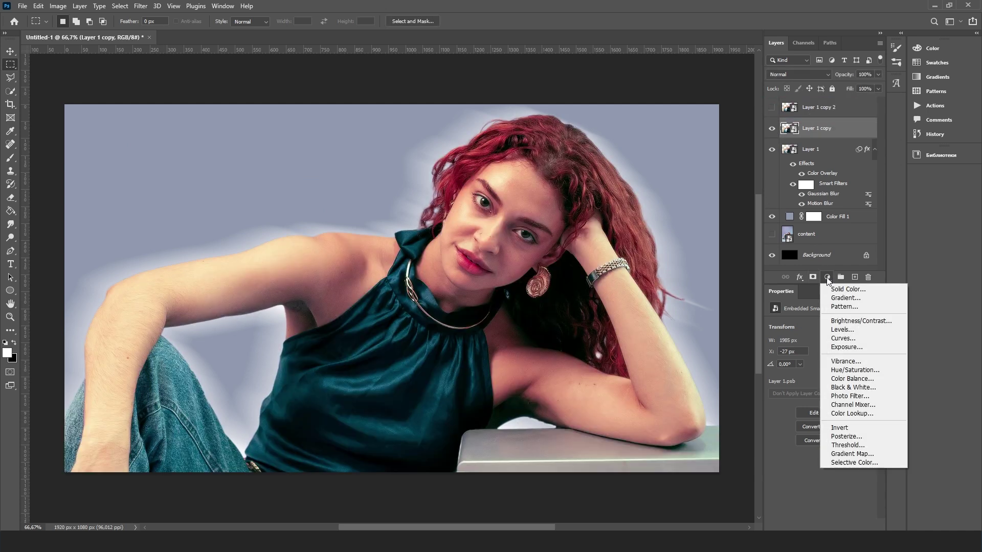
Add a Gradient Map with a black–white gradient and a muted purple stop at 26%
left_click(864, 454)
left_click(803, 329)
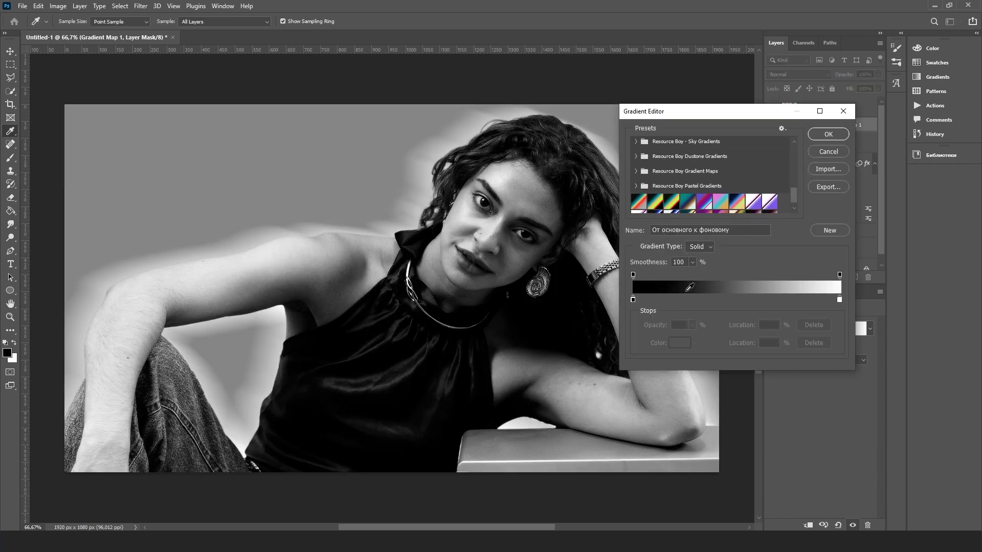
left_click(686, 301)
left_click(679, 343)
left_click_drag(774, 289, 775, 244)
left_click(717, 244)
left_click_drag(693, 256, 694, 267)
left_click(846, 199)
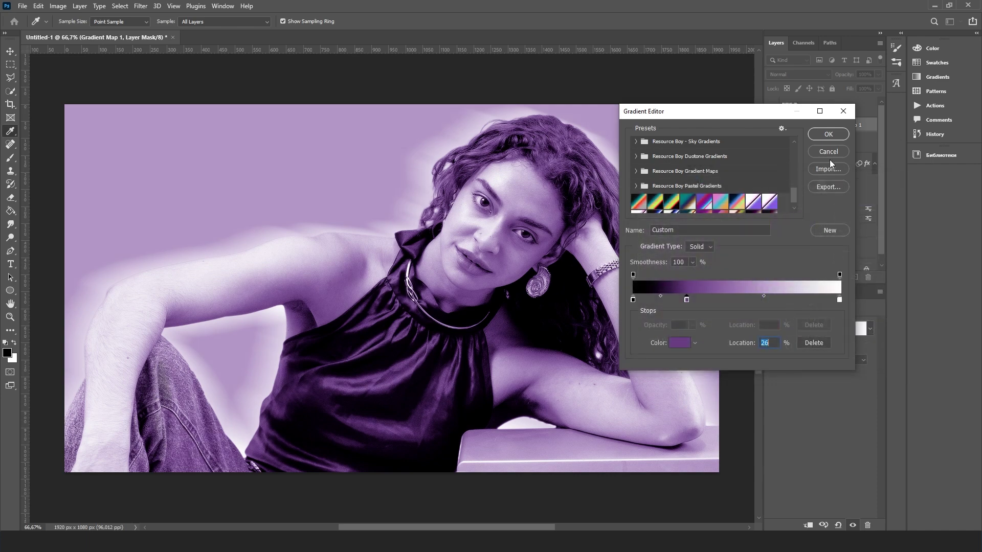
left_click(828, 135)
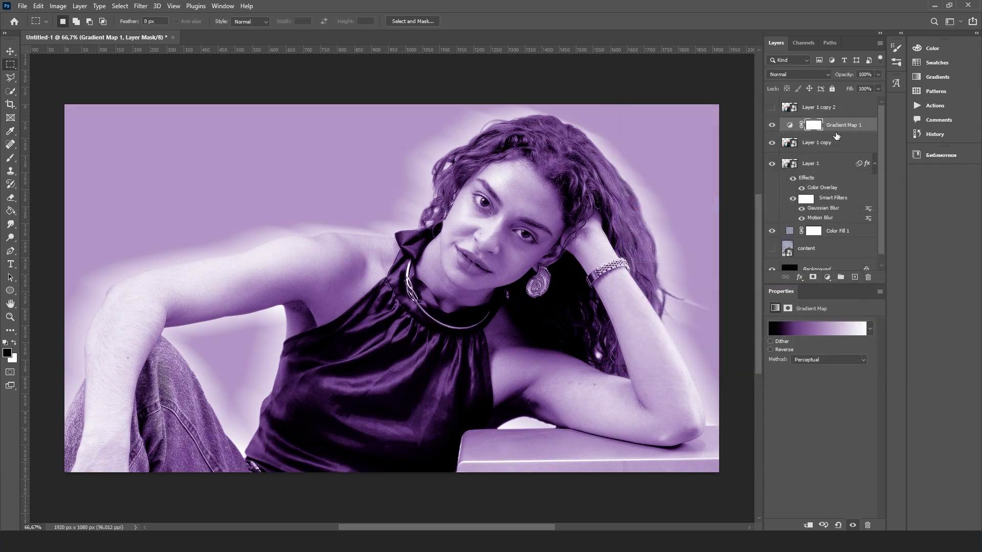
Clip Gradient Map 1 to Layer 1 copy and change Color Fill 1 to greyish purple #9881a9
left_click(838, 131, "alt")
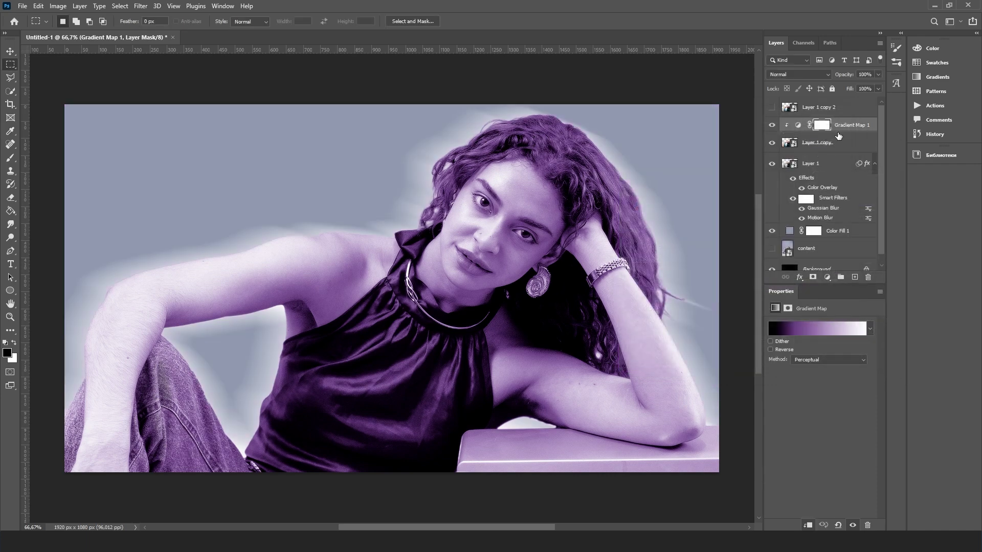
scroll(836, 174, "down", 1)
double_click(789, 222)
left_click(775, 233)
left_click(675, 244)
left_click_drag(676, 244, 665, 246)
left_click_drag(782, 233, 782, 237)
left_click(864, 198)
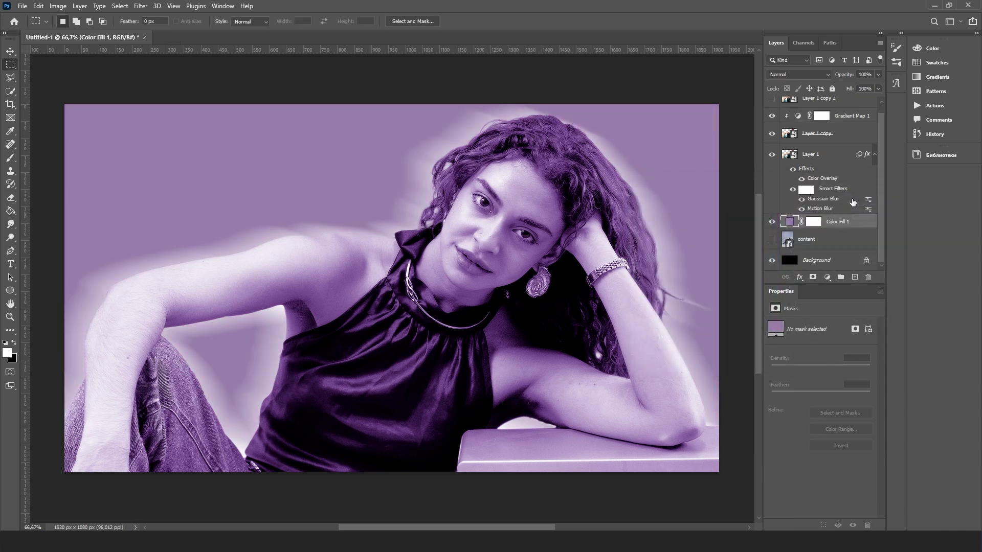
scroll(840, 201, "up", 1)
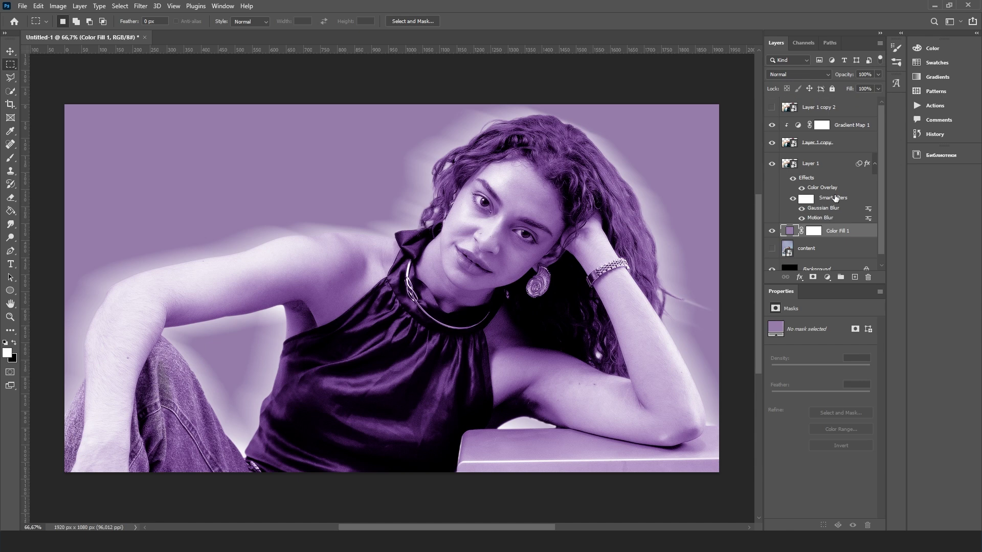
Show Layer 1 copy 2, duplicate it and hide the new Layer 1 copy 3
left_click(772, 107)
left_click(783, 108)
key("ctrl+j")
left_click(771, 108)
key("alt+bracketleft")
Apply a Color Halftone filter (8 px radius) to Layer 1 copy 2 and blend it in Overlay
left_click(141, 7)
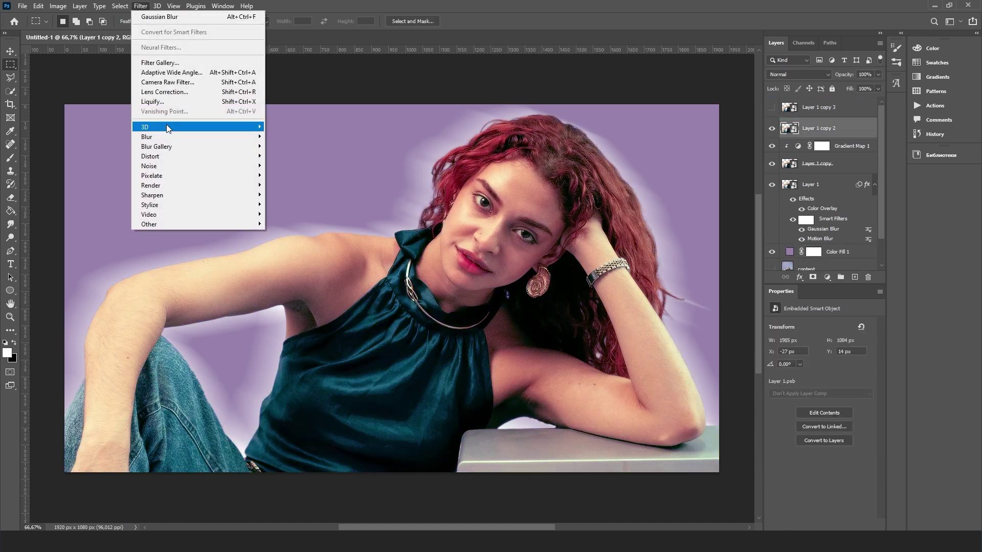
mouse_move(188, 176)
left_click(273, 176)
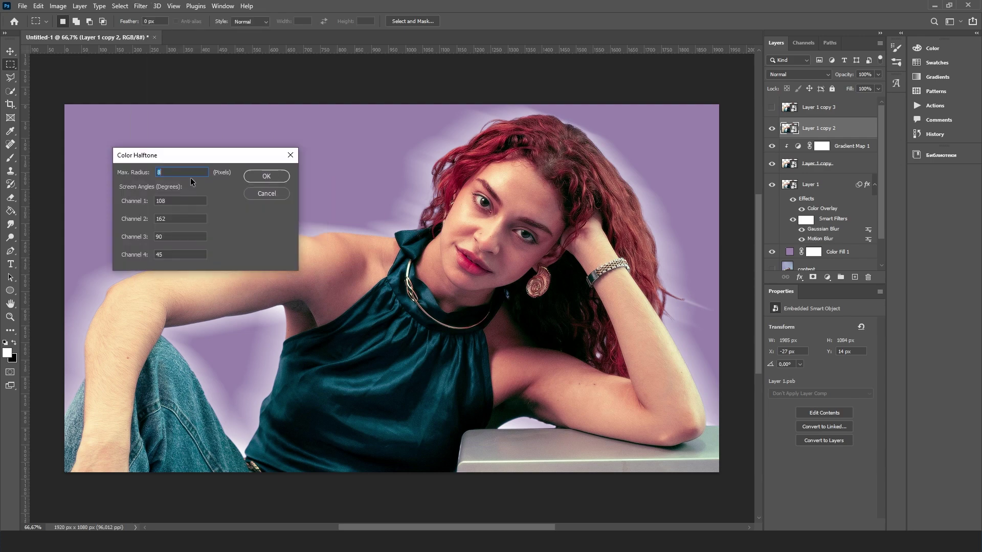
left_click(260, 177)
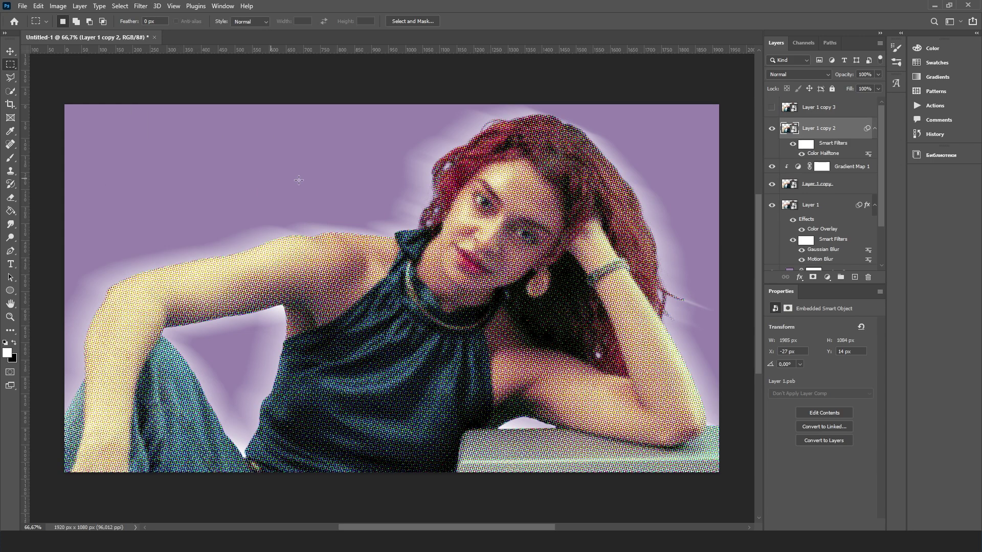
left_click(798, 74)
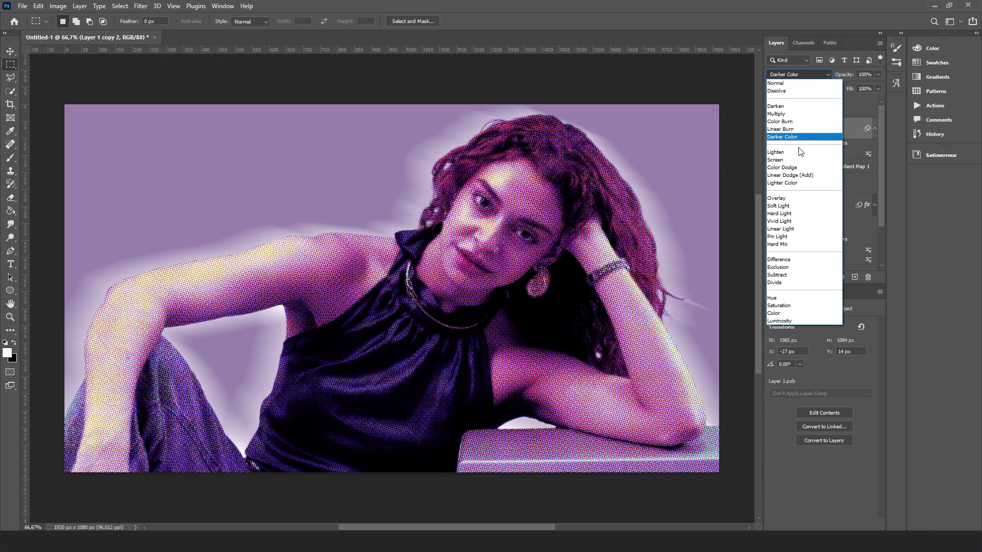
left_click(789, 199)
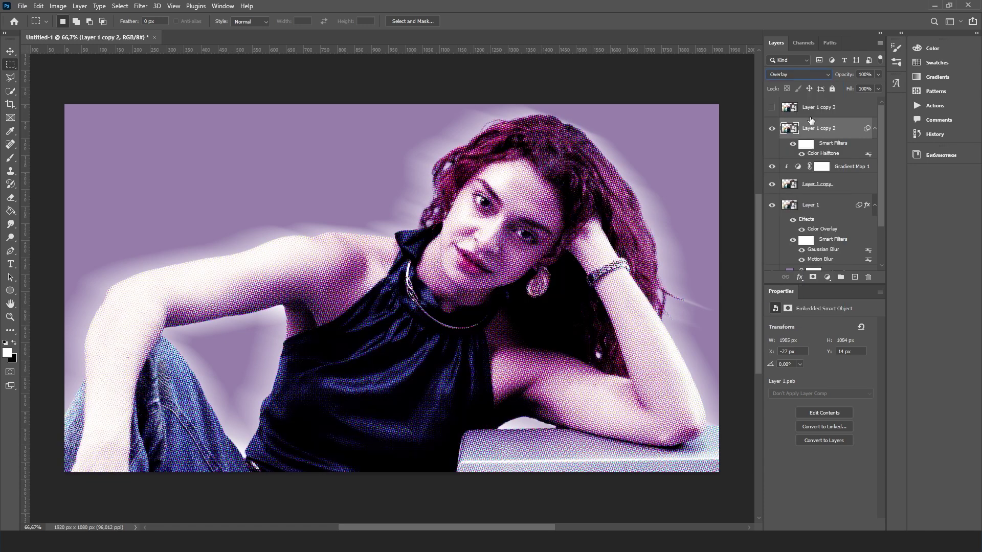
left_click(812, 109)
Show Layer 1 copy 3 and set its blend mode to Lighten
left_click(772, 107)
left_click(787, 75)
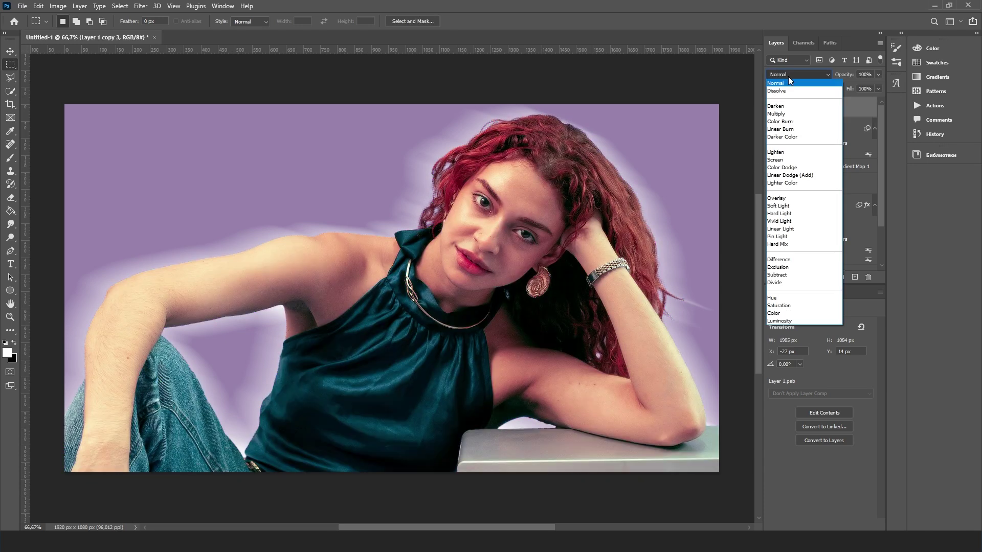
left_click(788, 152)
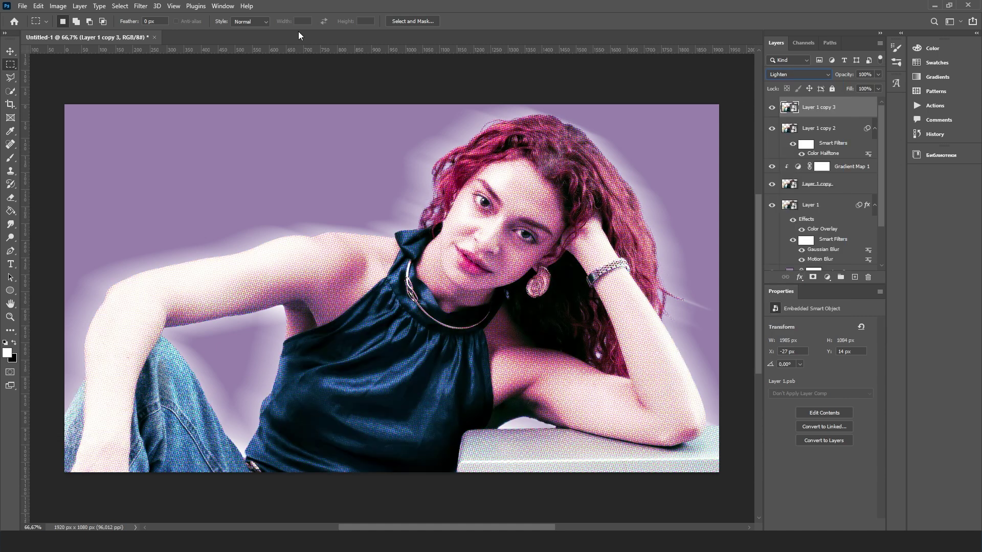
Apply an 8°, 148 px Motion Blur to Layer 1 copy 3 and lower its opacity to 74%
left_click(139, 6)
mouse_move(169, 137)
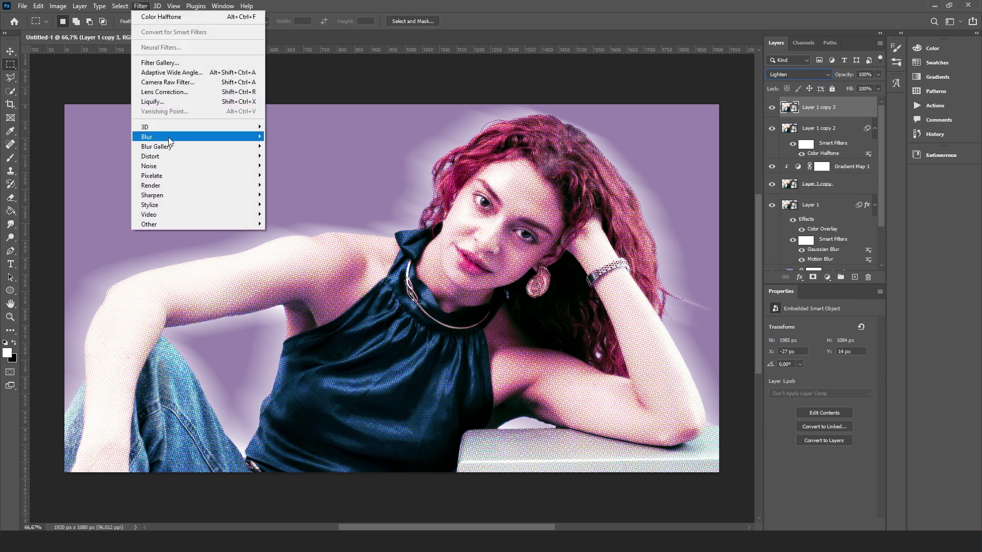
left_click(291, 194)
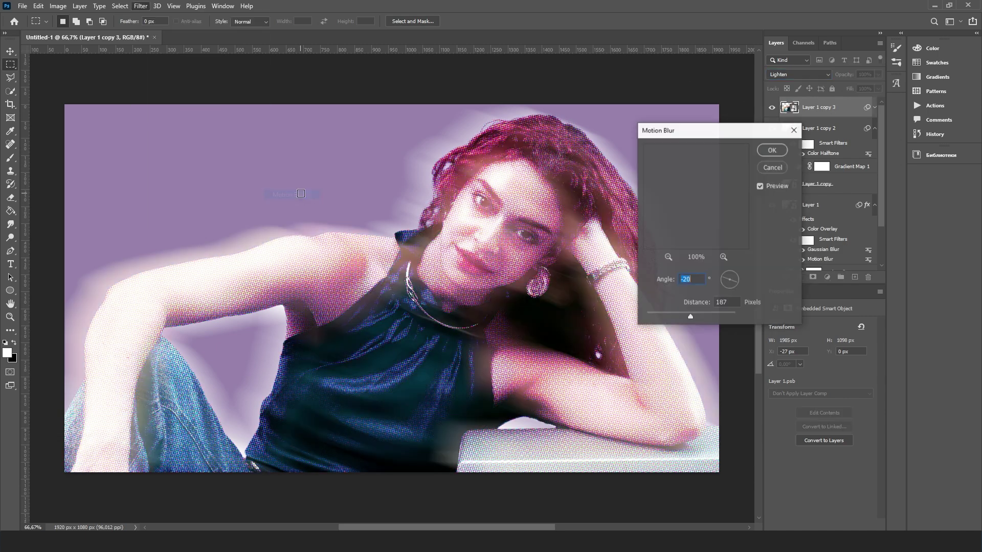
left_click(737, 275)
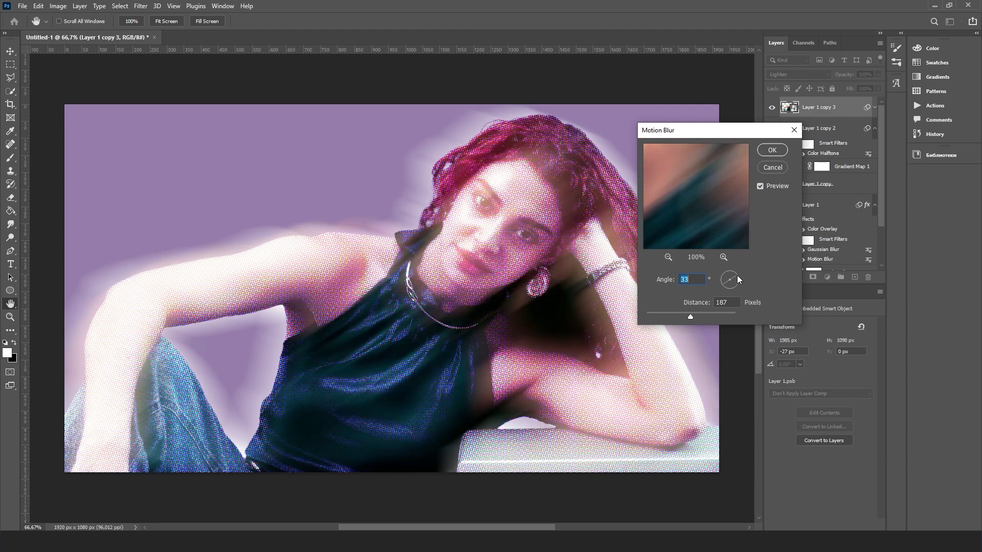
left_click(737, 274)
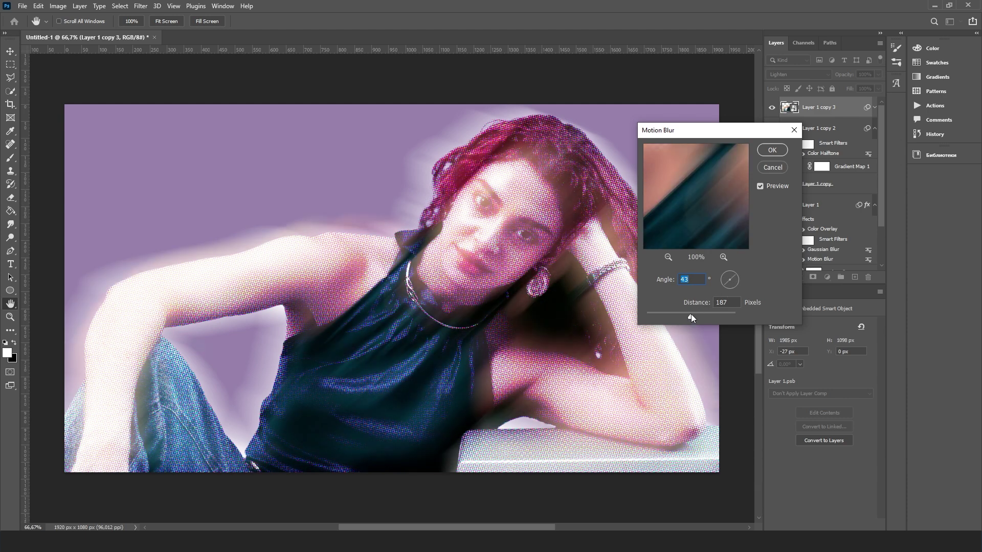
left_click_drag(690, 316, 685, 314)
left_click(738, 279)
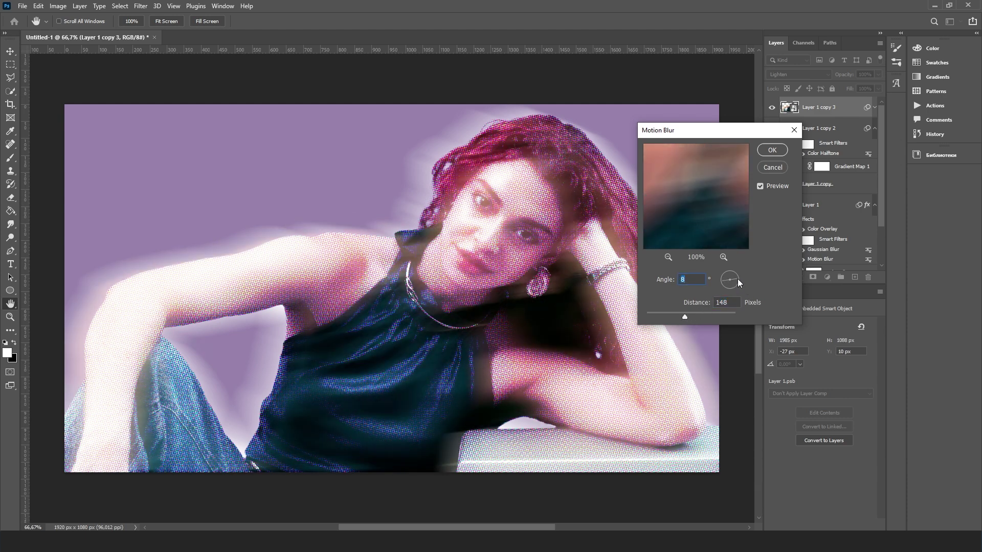
left_click(771, 150)
left_click_drag(847, 76, 833, 77)
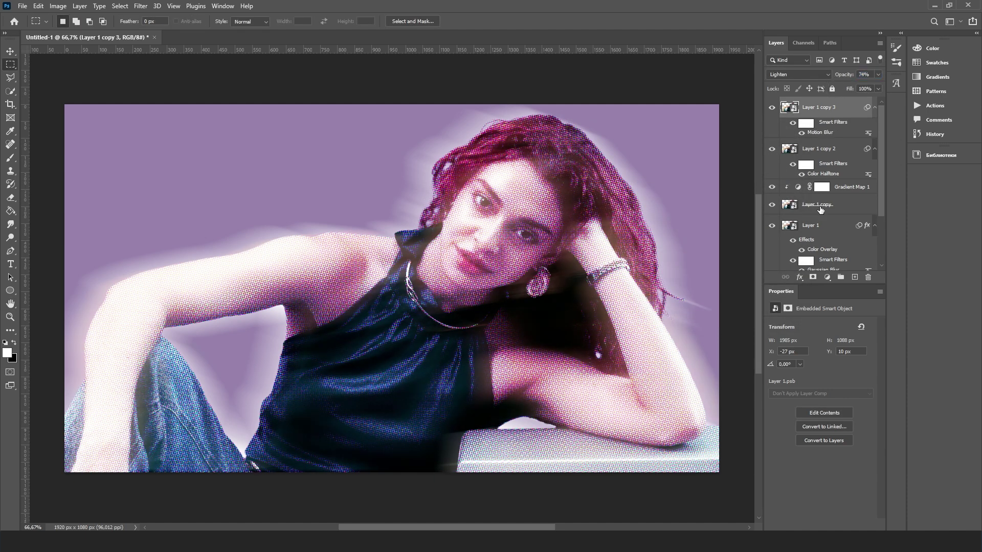
Duplicate Layer 1 copy 2 as Layer 1 copy 4 and add a Halftone Pattern filter (Size 1, Contrast 5, Dot)
left_click(831, 151)
key("ctrl+j")
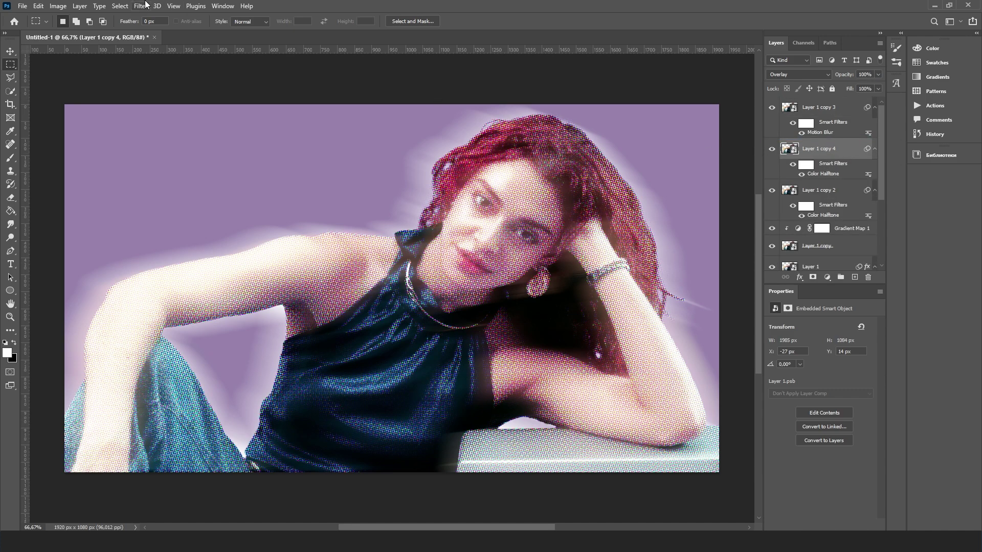
left_click(136, 6)
left_click(186, 62)
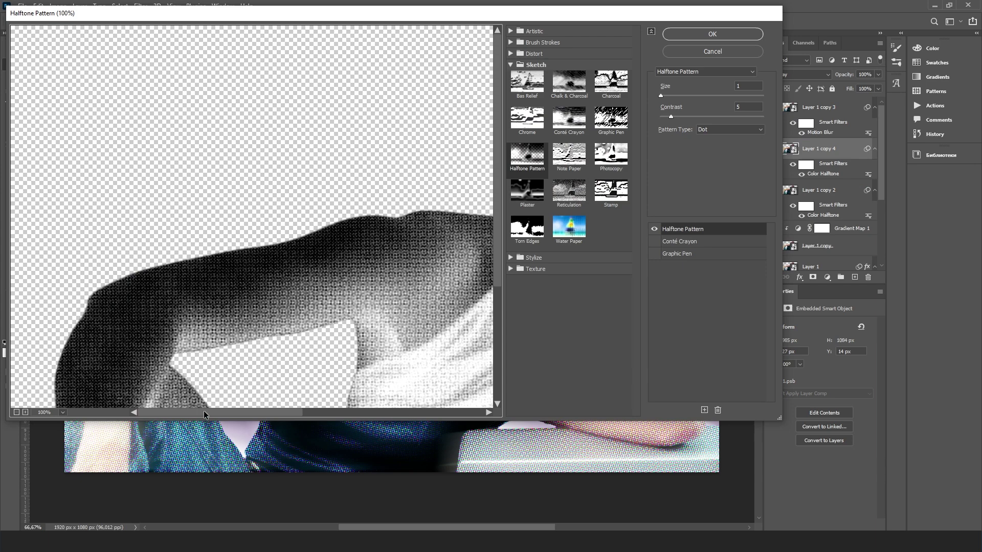
left_click_drag(203, 413, 312, 412)
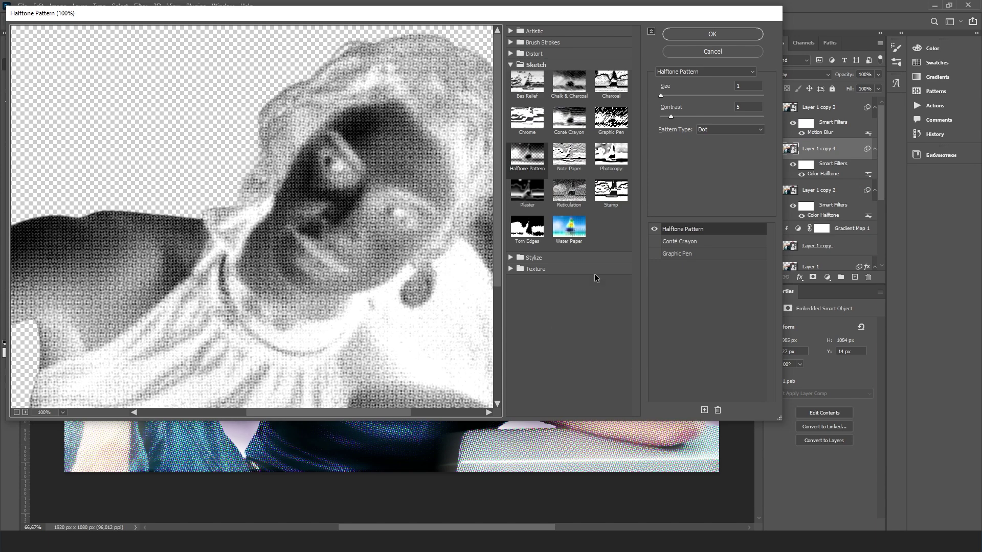
left_click(713, 35)
key("alt+bracketright")
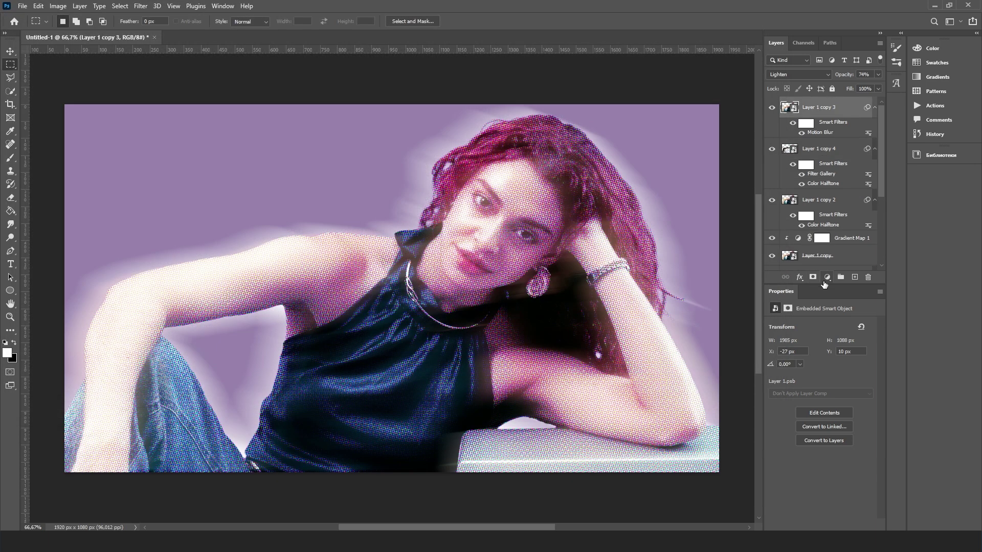
left_click(827, 277)
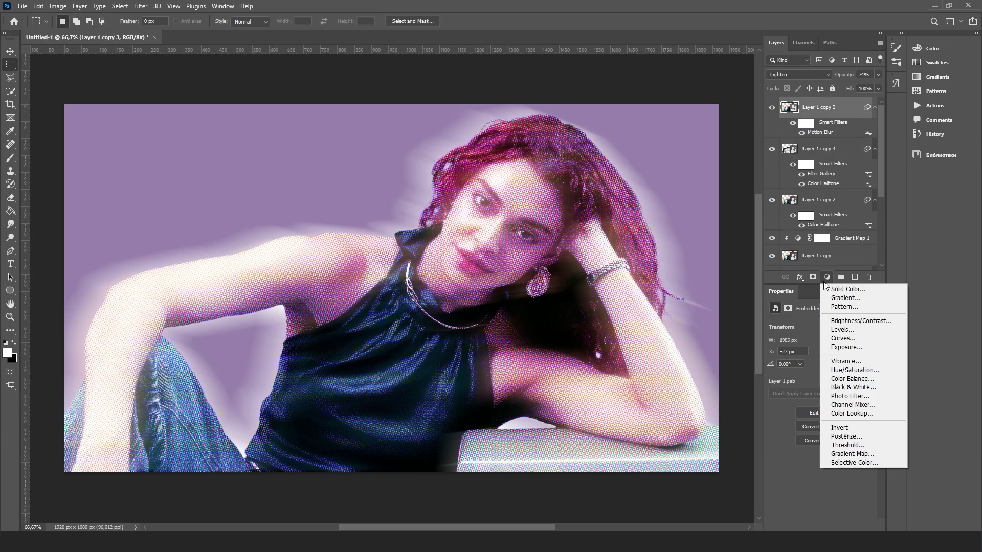
Add a Curves layer that darkens the shadows and a Hue/Saturation layer with saturation about -30
left_click(843, 338)
left_click_drag(815, 403, 815, 409)
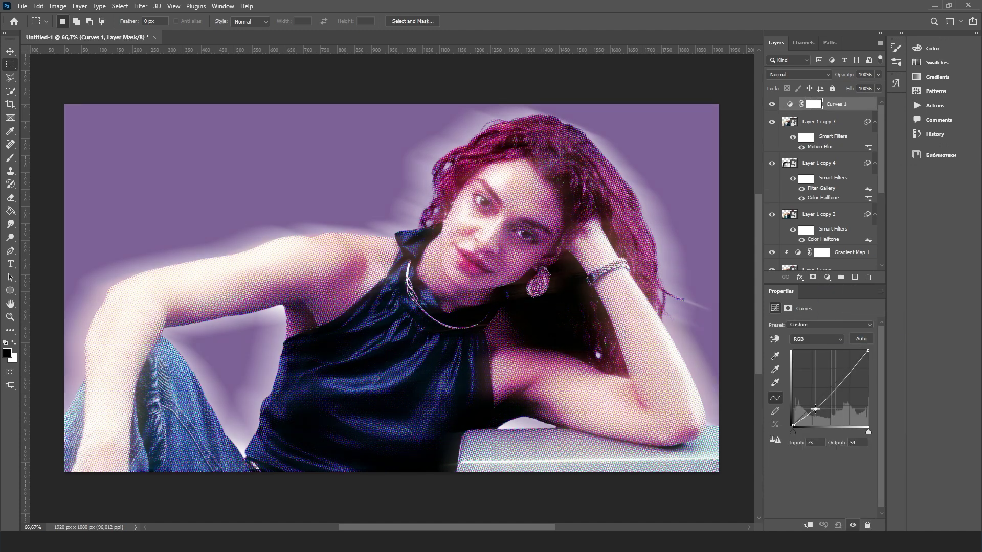
left_click(827, 277)
left_click(851, 382)
left_click_drag(821, 384, 800, 386)
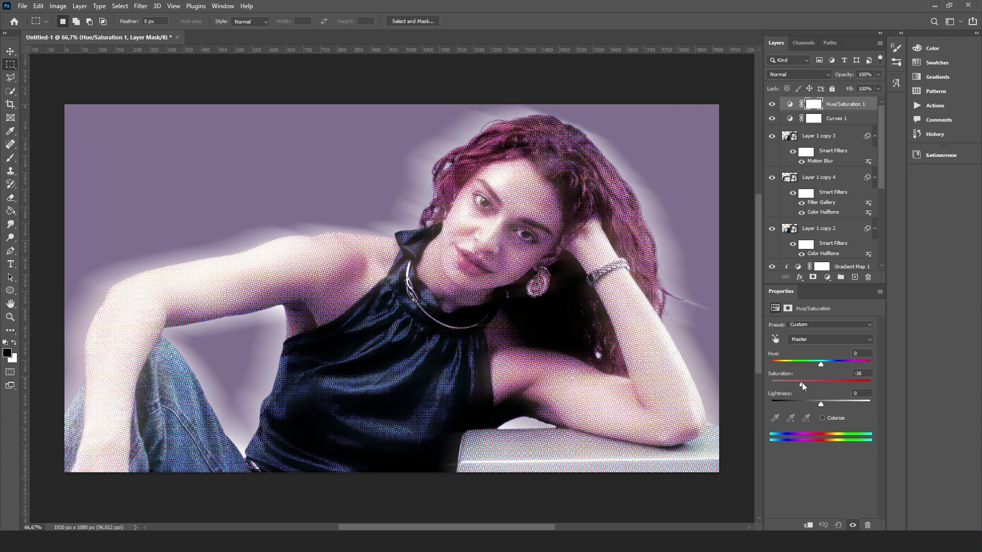
Add a Levels layer with midtones at 0.88 and scale the vhs texture to cover the canvas
left_click(826, 277)
left_click(842, 334)
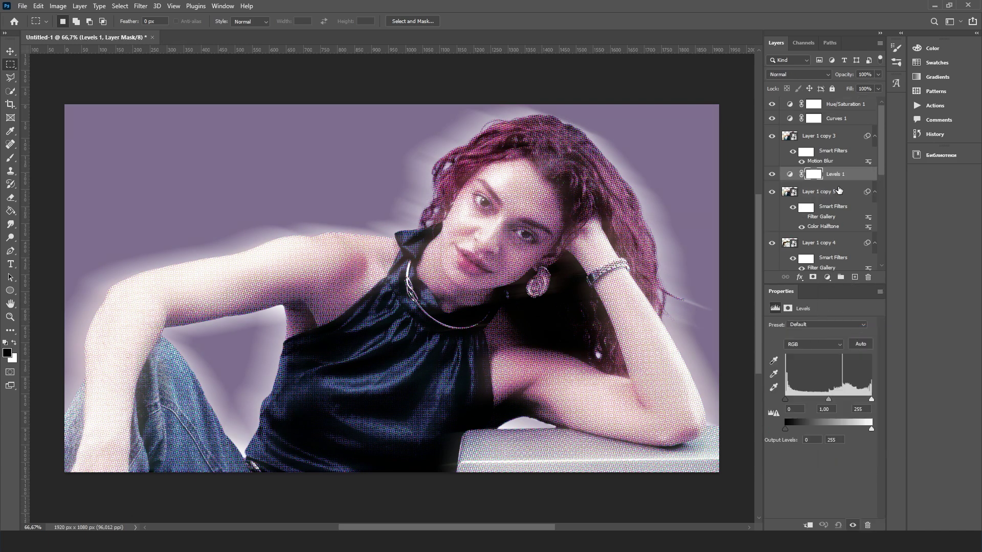
left_click_drag(828, 399, 833, 400)
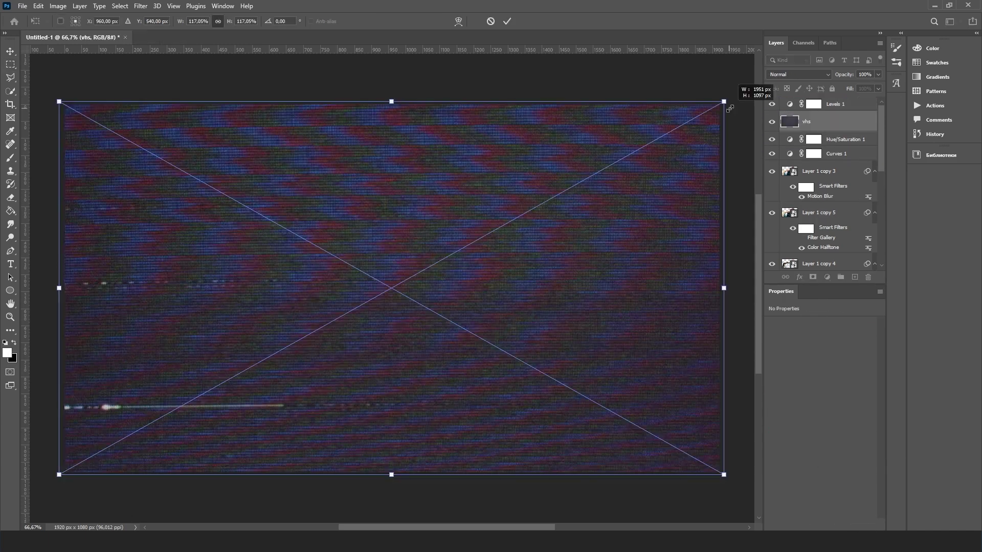
left_click_drag(729, 108, 728, 110)
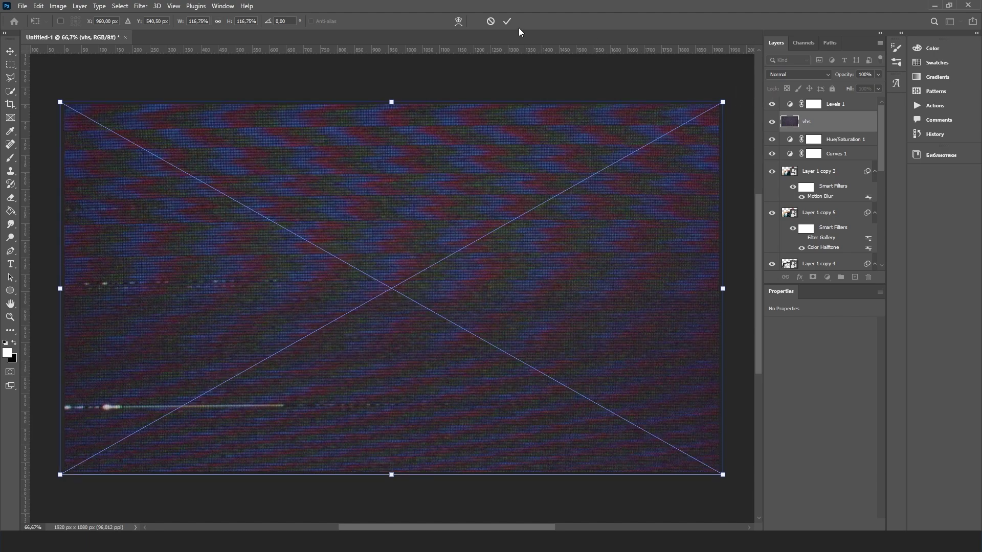
Commit the vhs texture, blend it in Screen mode at 45% opacity, and move it lower in the stack
left_click(507, 21)
left_click(790, 75)
left_click(787, 159)
left_click_drag(818, 121, 823, 228)
left_click_drag(844, 75, 810, 82)
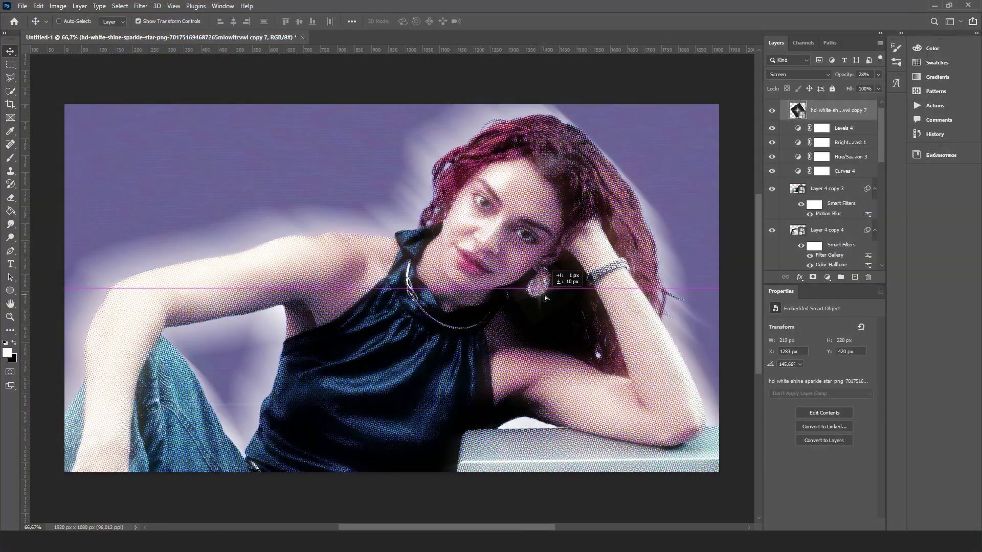
Nudge the sparkle overlay into place, then select and drag the Levels 4 adjustment layer in the Layers panel
left_click_drag(543, 294, 545, 292)
left_click(837, 129)
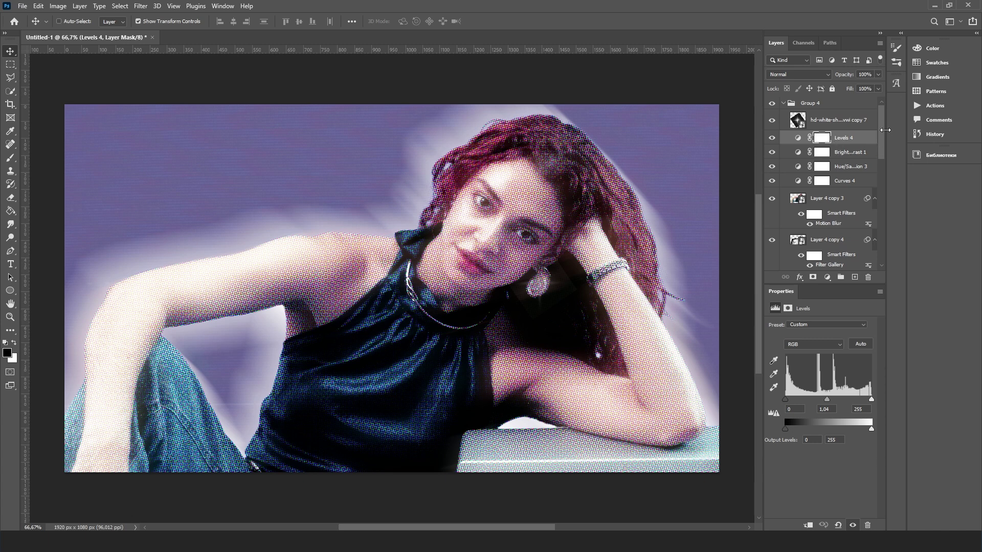
left_click_drag(880, 130, 875, 161)
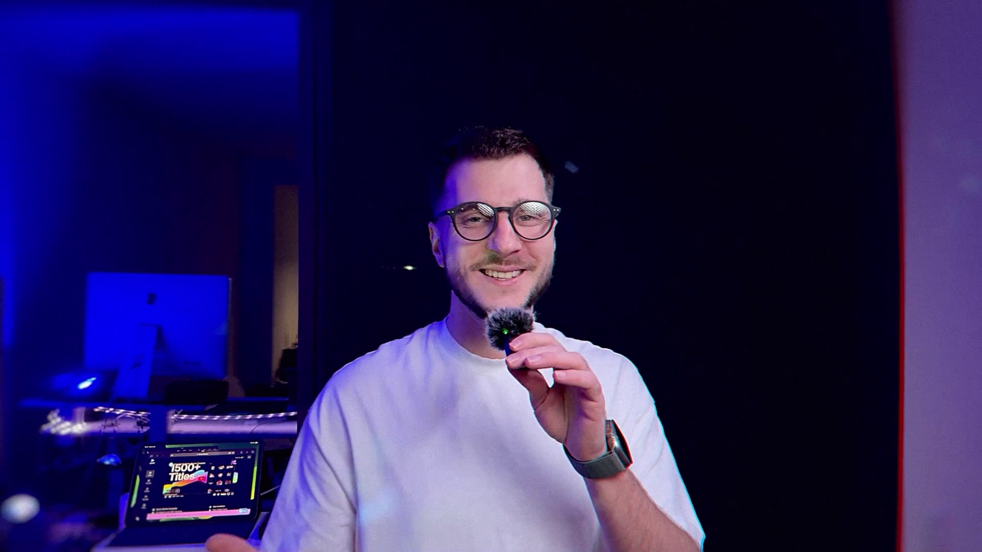